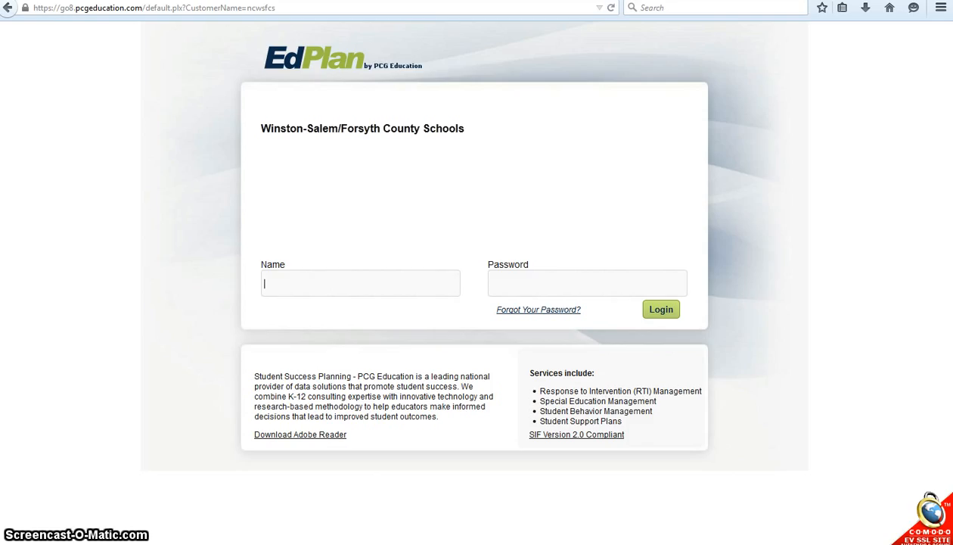
# Sign in to EdPlan with the browser's saved user name and password.
pyautogui.write('dtsi')
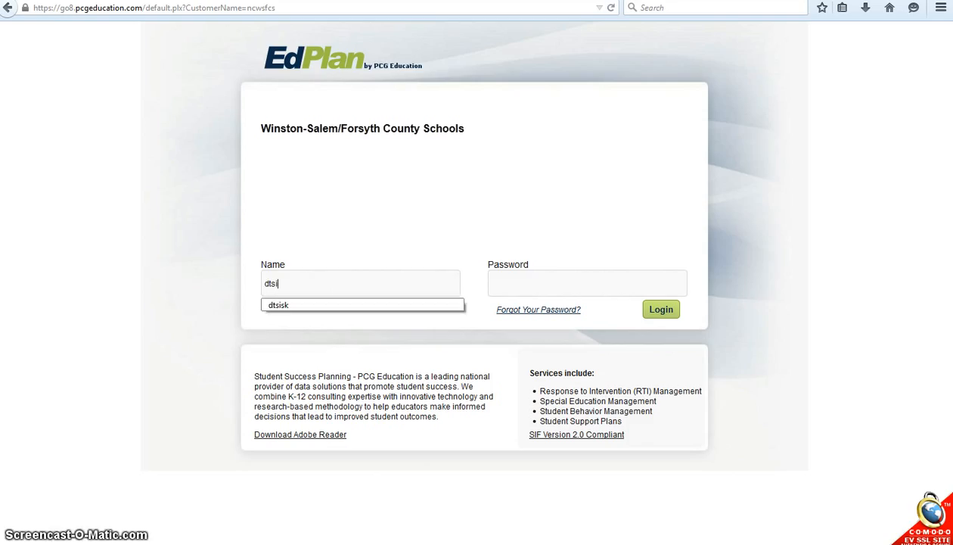
pyautogui.press('Down')
pyautogui.press('Return')
pyautogui.press('Return')
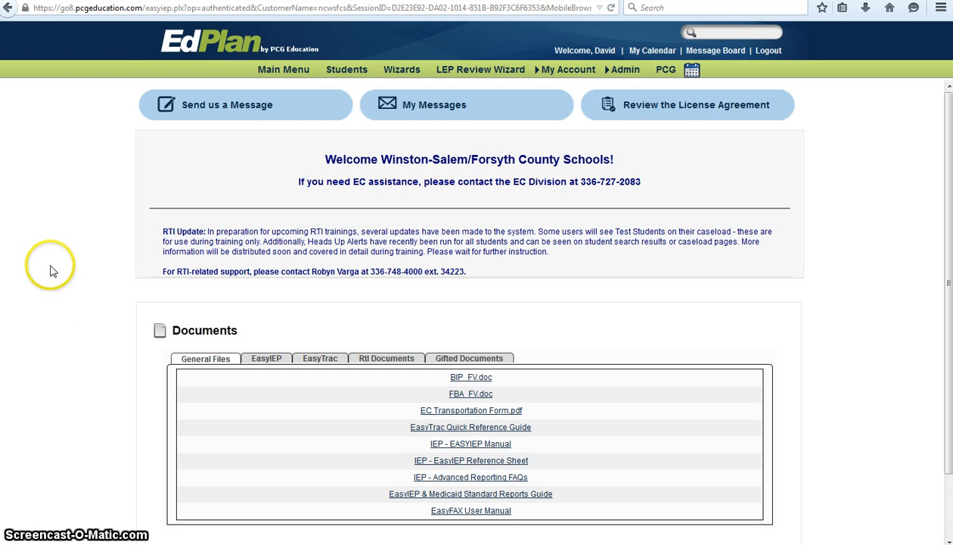
# Search for students with LEP code 3 and last name 'Test', then open the test student's record.
pyautogui.click(344, 71)
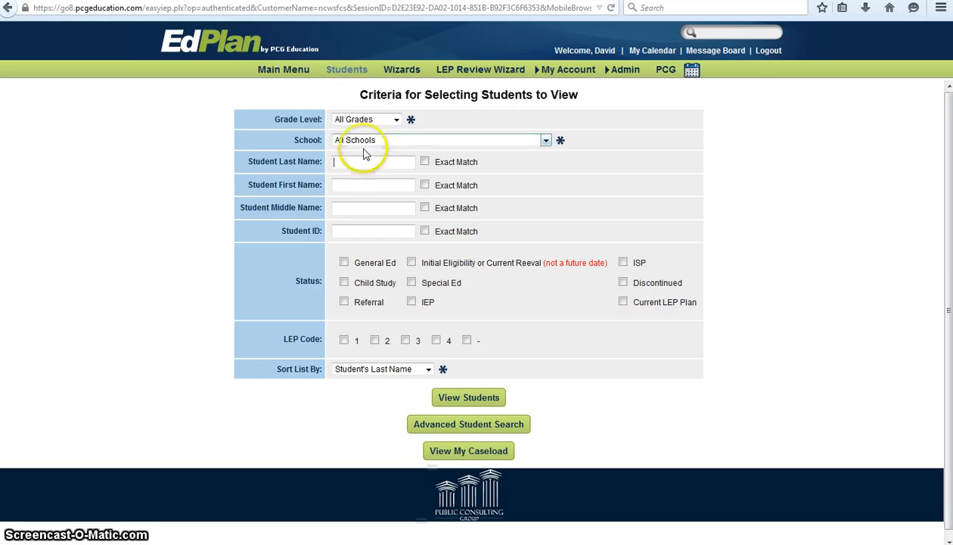
pyautogui.click(405, 342)
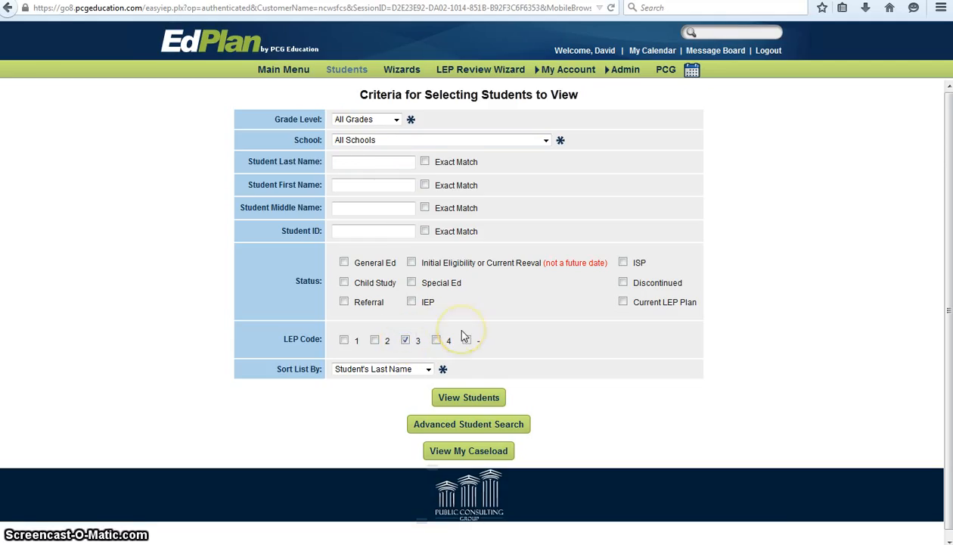
pyautogui.click(340, 161)
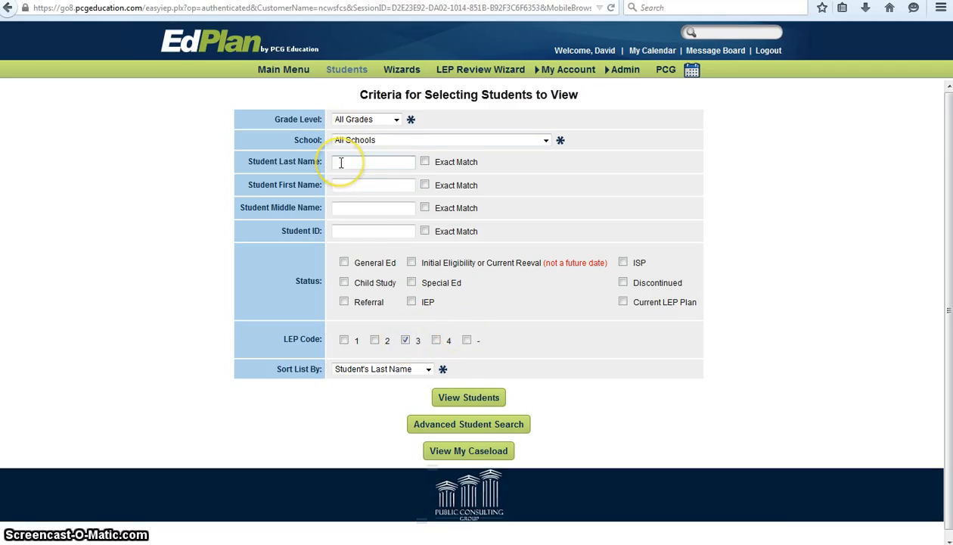
pyautogui.write('Test')
pyautogui.press('Return')
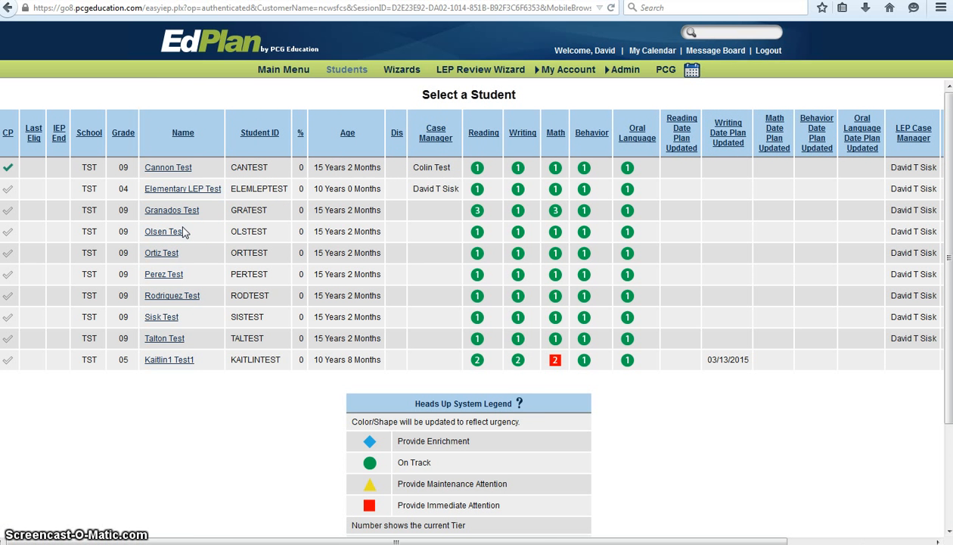
pyautogui.click(166, 321)
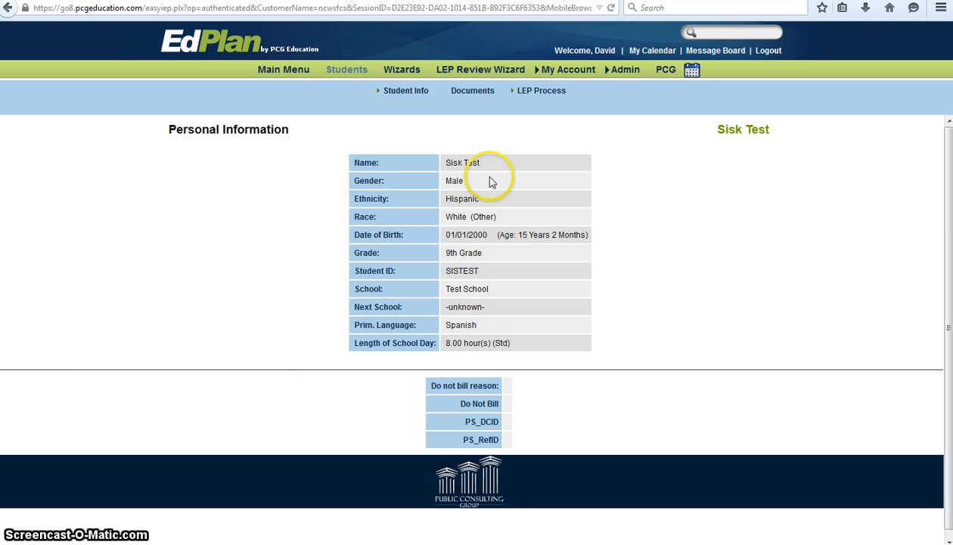
# Go to the test student's LEP Process page from the sub-navigation.
pyautogui.click(519, 93)
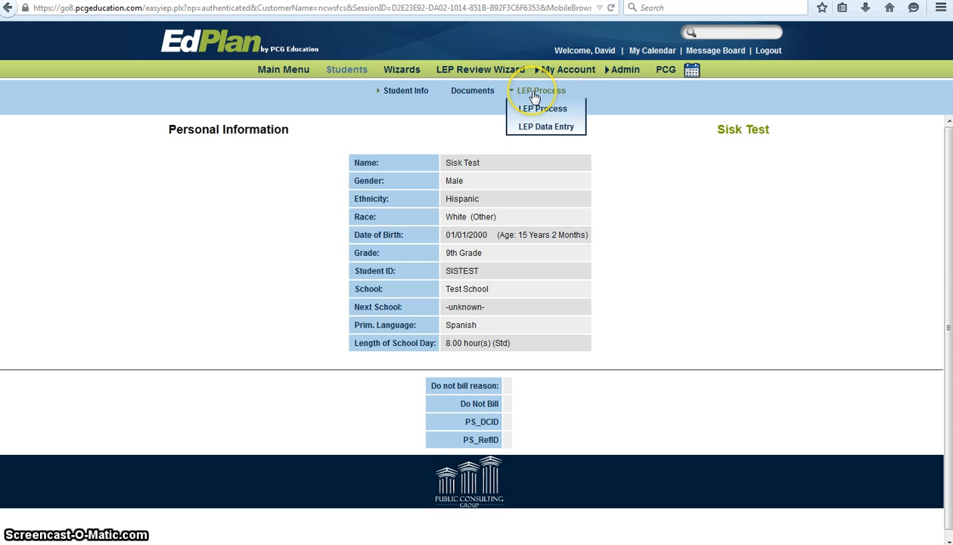
pyautogui.click(544, 108)
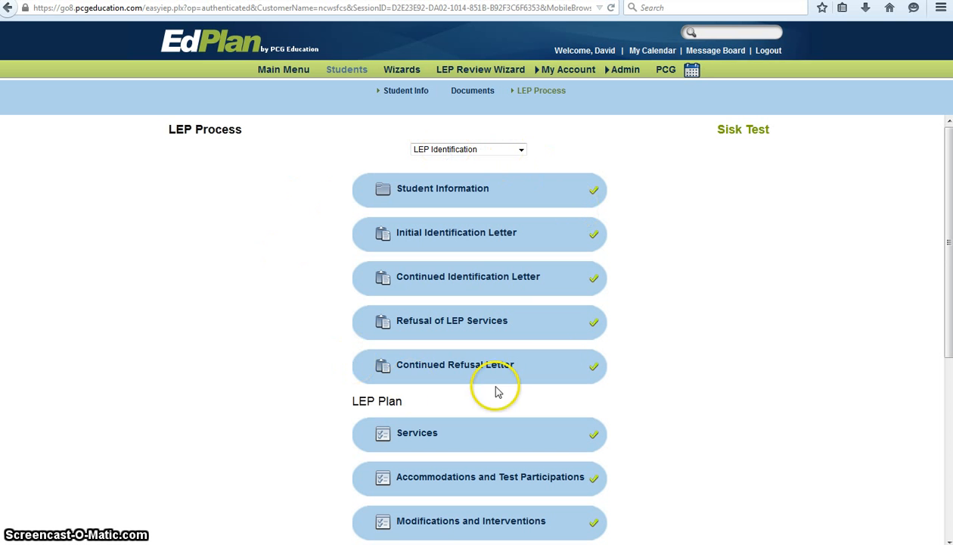
# Check LEP Plan Services for LEP code 3, subcode B and Level 2 service against the EasiLEP codes slide.
pyautogui.click(634, 308)
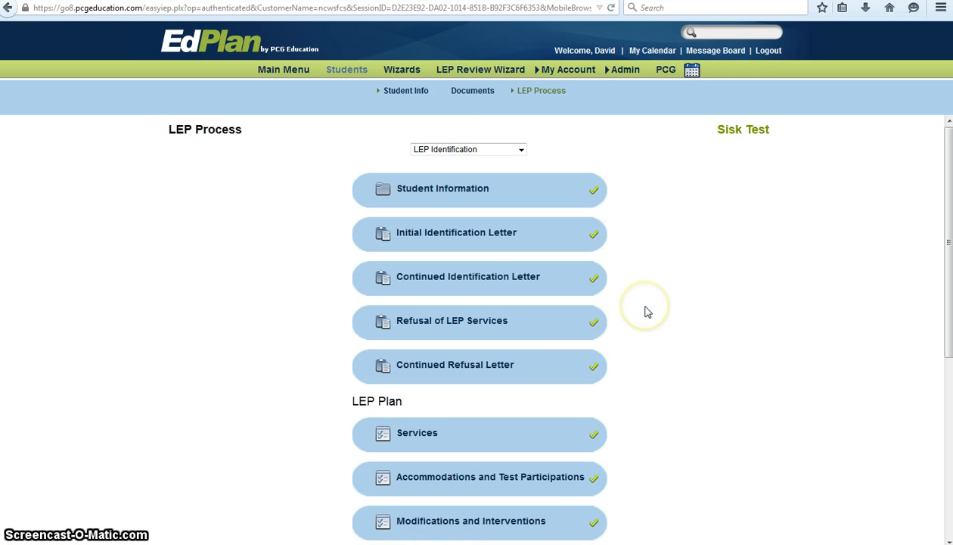
pyautogui.scroll(-3, 645, 311)
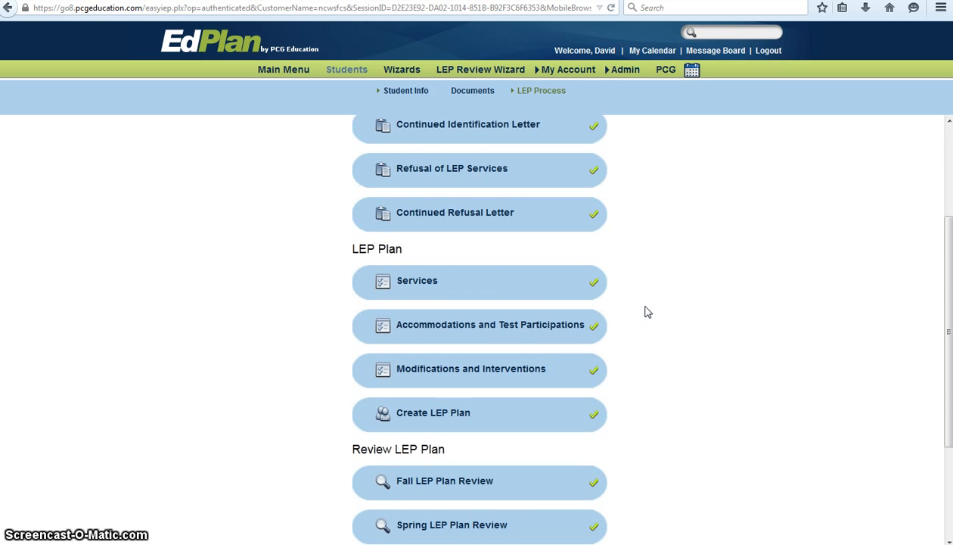
pyautogui.scroll(-2, 648, 312)
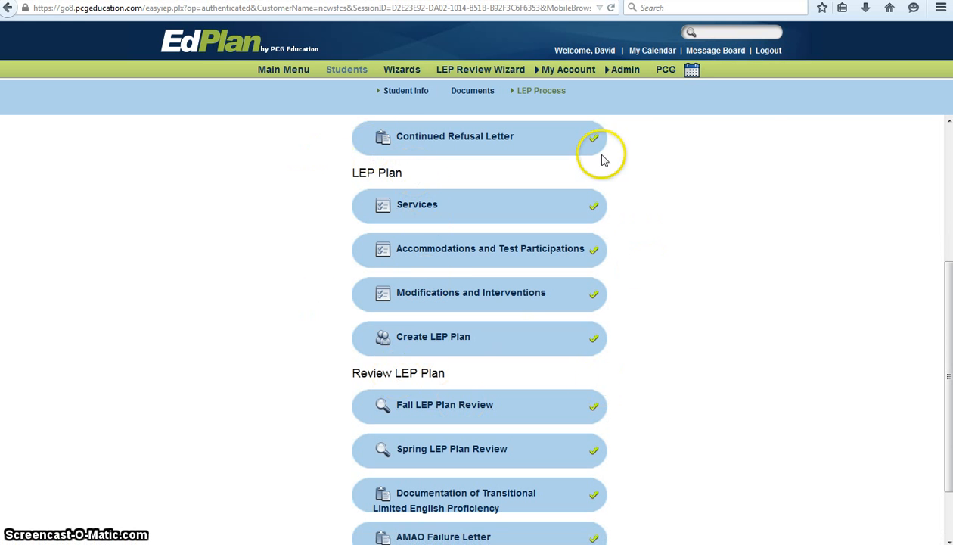
pyautogui.click(418, 213)
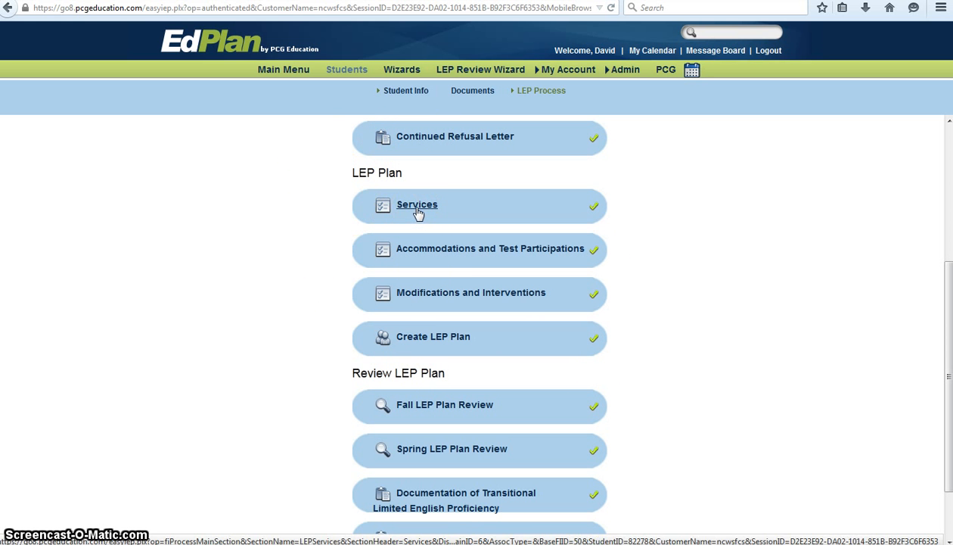
pyautogui.click(669, 227)
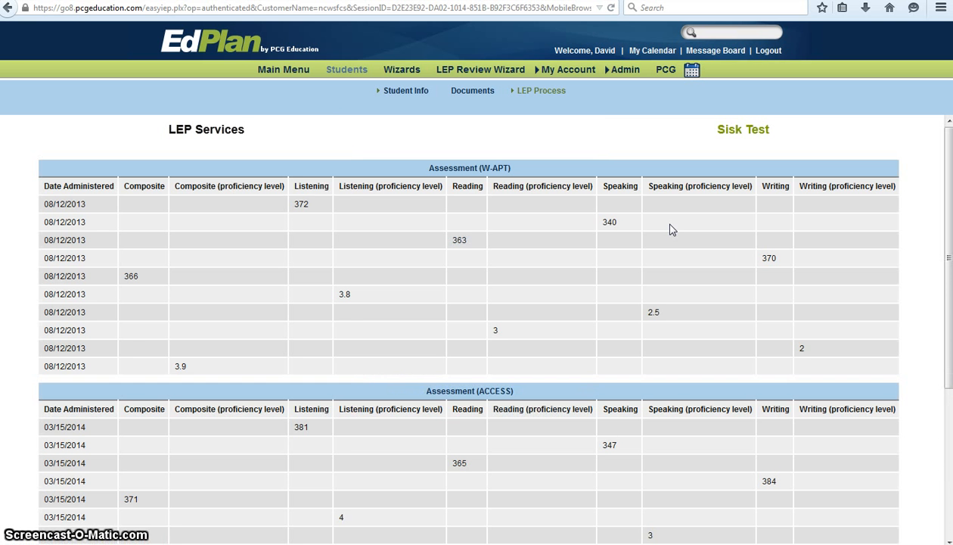
pyautogui.scroll(-4, 670, 228)
pyautogui.scroll(-2, 669, 229)
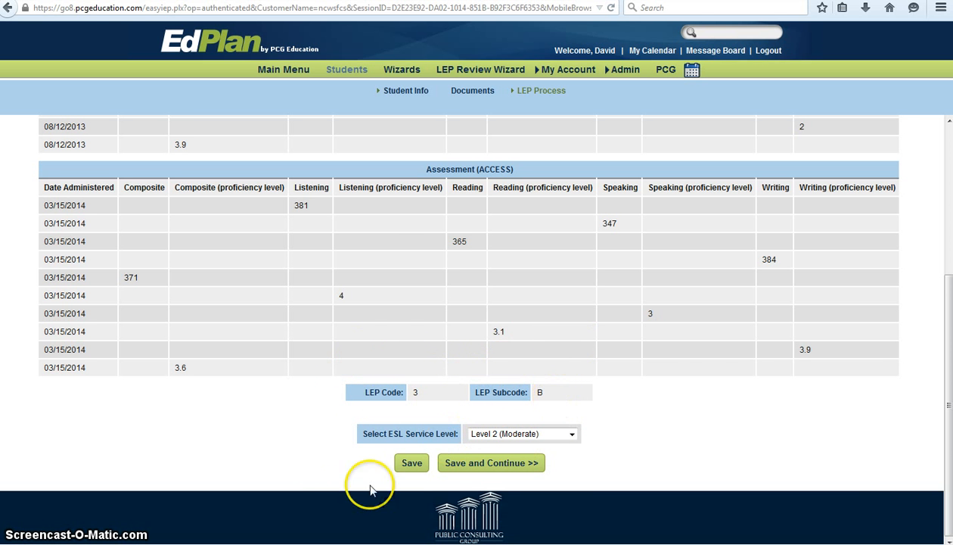
pyautogui.hotkey('alt', 'Tab')
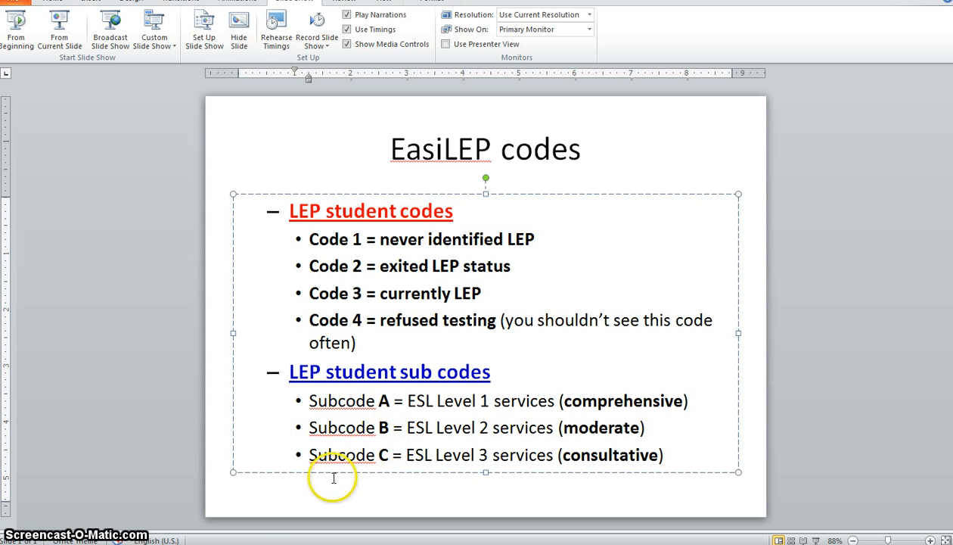
# Return to the student's LEP Process page and open Accommodations and Test Participations.
pyautogui.click(296, 543)
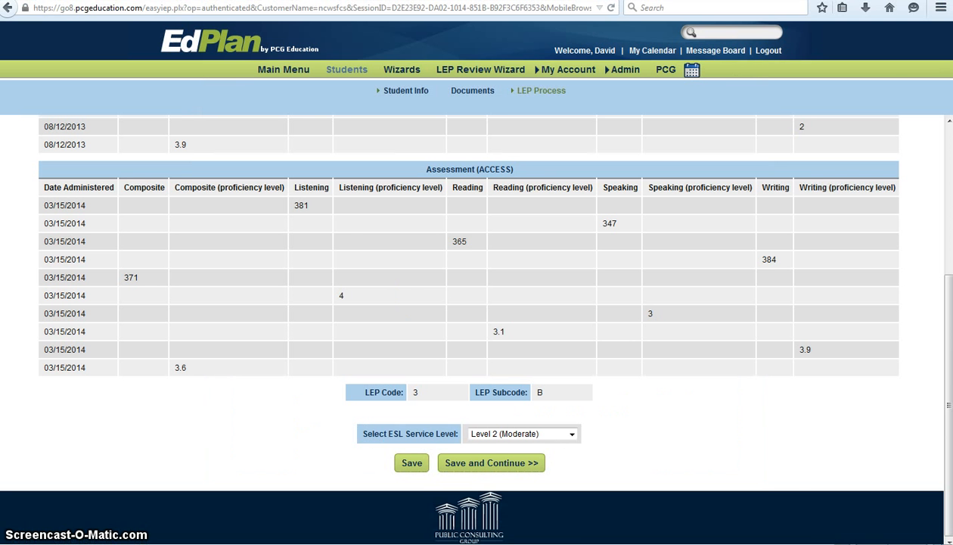
pyautogui.moveTo(541, 92)
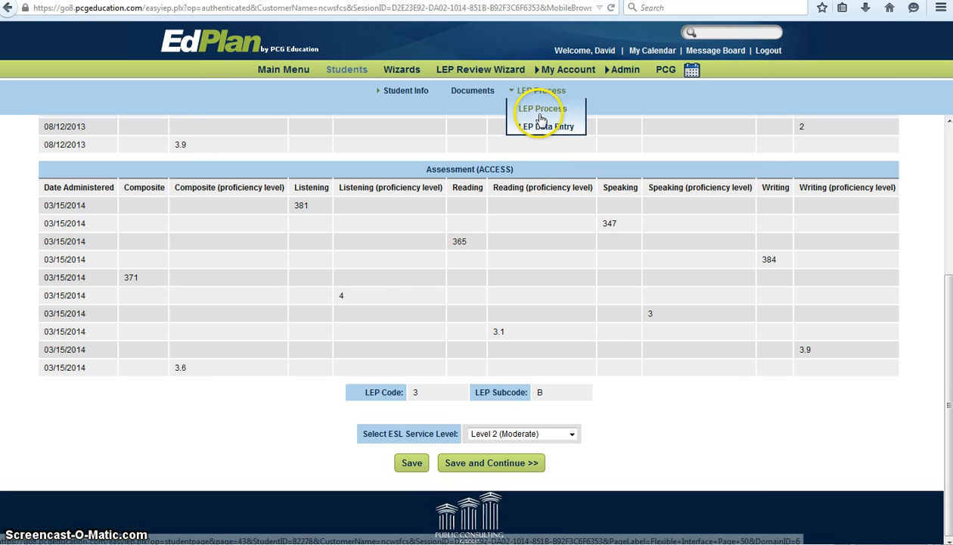
pyautogui.click(541, 115)
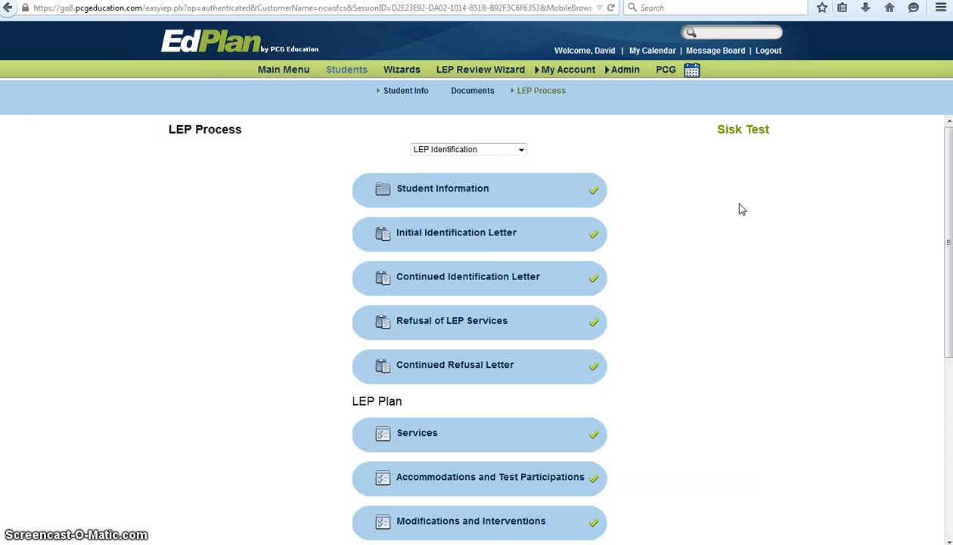
pyautogui.scroll(-5, 742, 209)
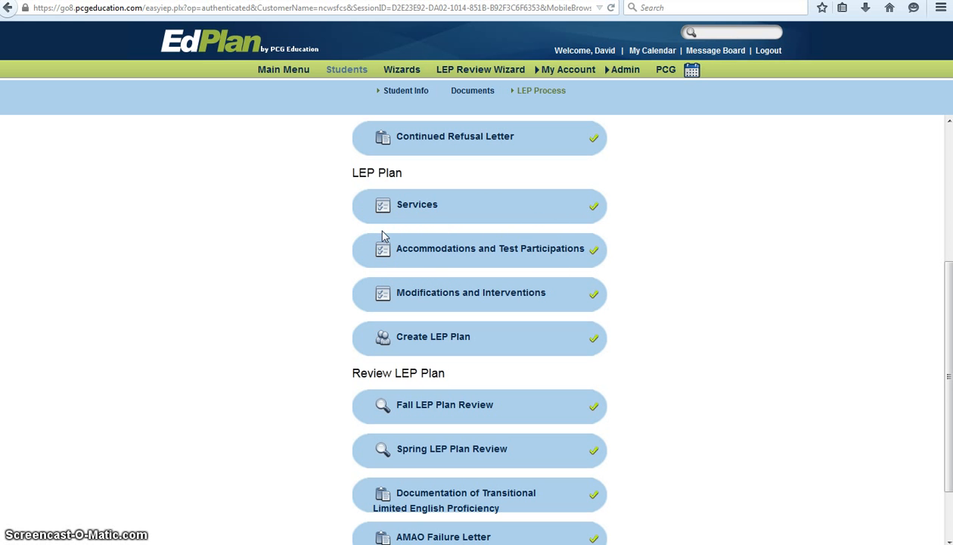
pyautogui.click(414, 251)
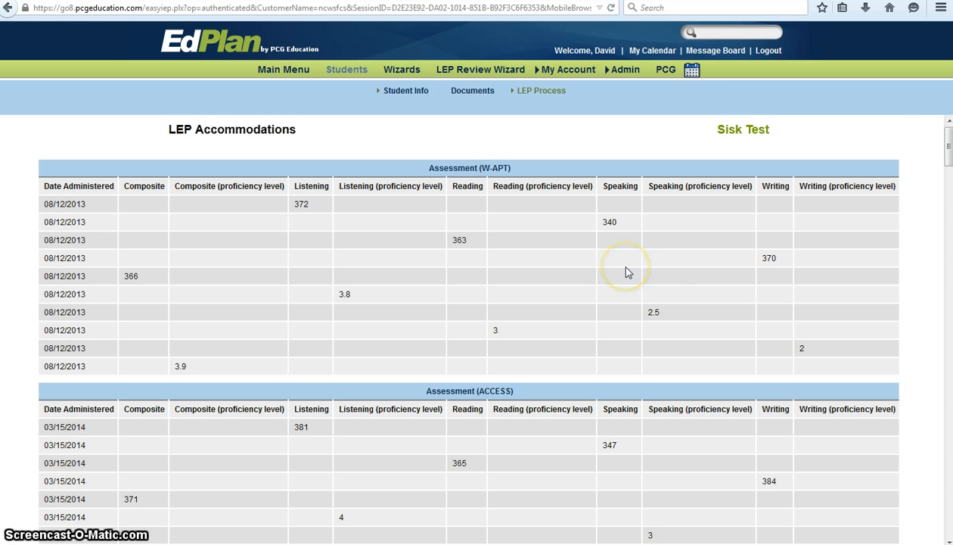
# Review Section 1 participation levels: End of Grade Reading (Grades 3-8) is Participating with Accommodations.
pyautogui.scroll(-6, 626, 270)
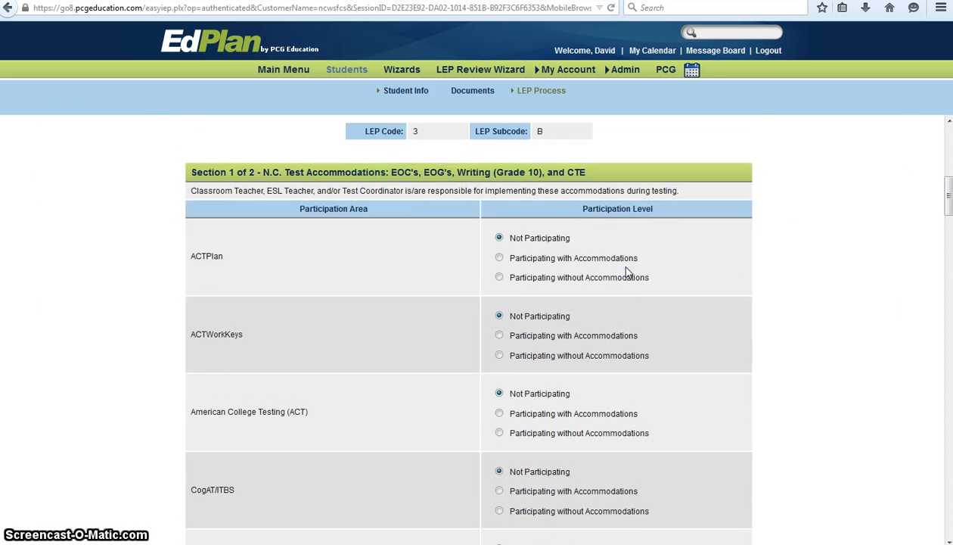
pyautogui.scroll(-1, 626, 271)
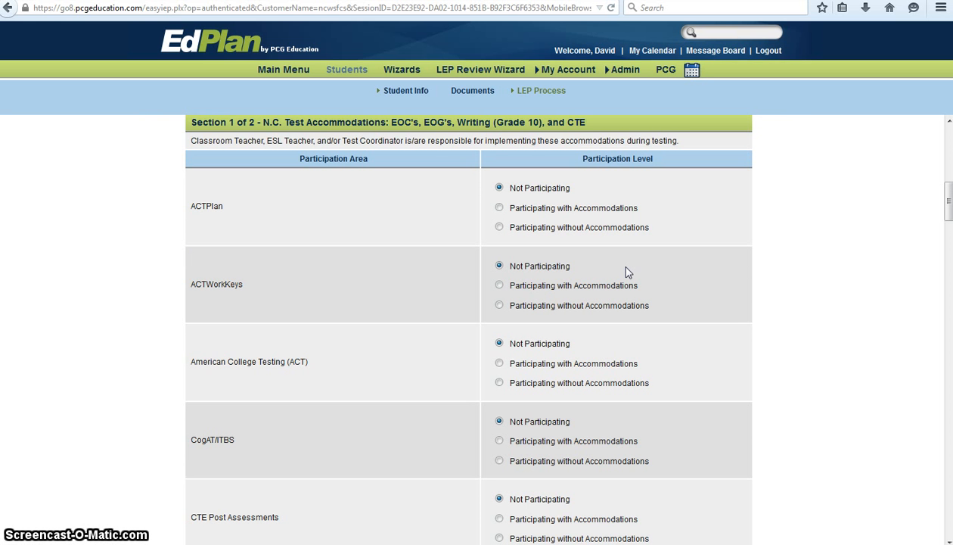
pyautogui.scroll(1, 626, 271)
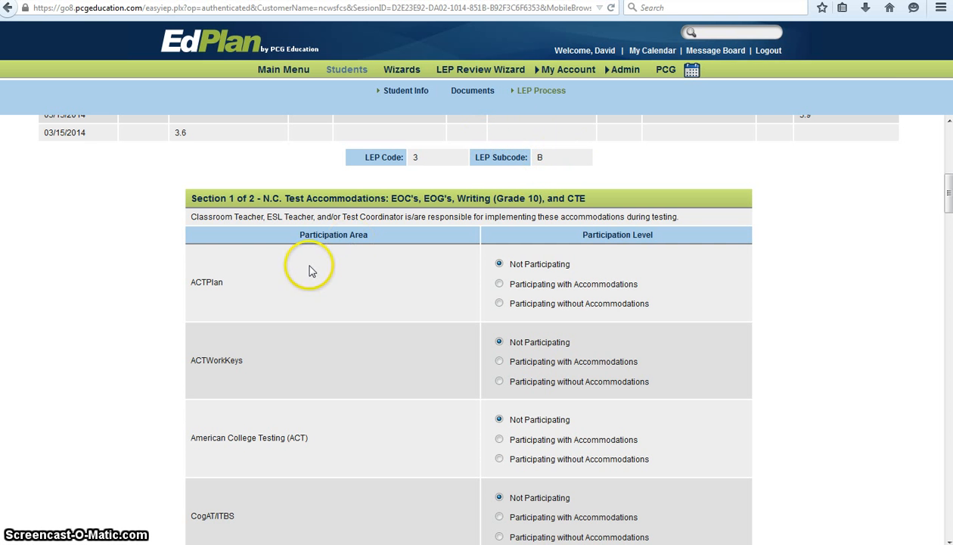
pyautogui.scroll(-5, 309, 271)
pyautogui.scroll(-5, 308, 270)
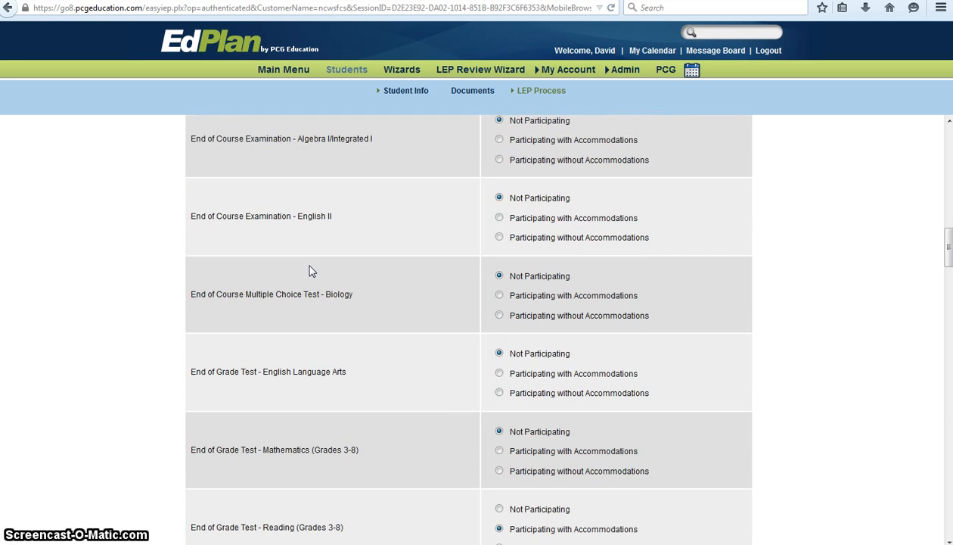
pyautogui.scroll(-1, 309, 270)
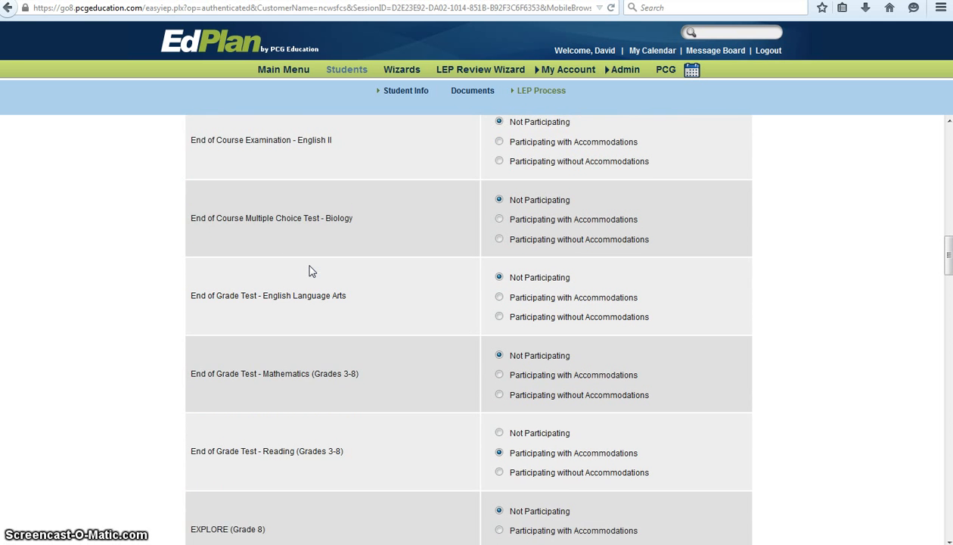
pyautogui.scroll(-1, 309, 270)
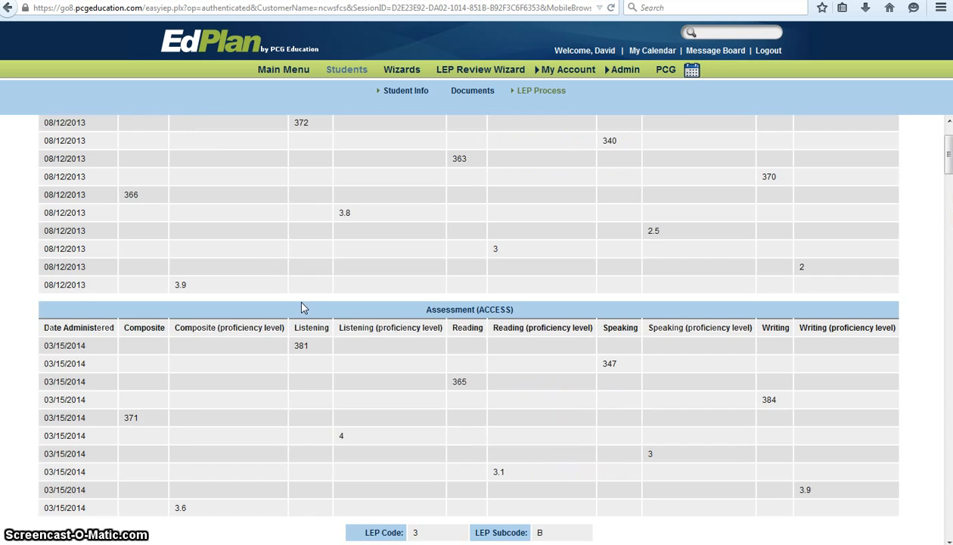
pyautogui.scroll(1, 303, 306)
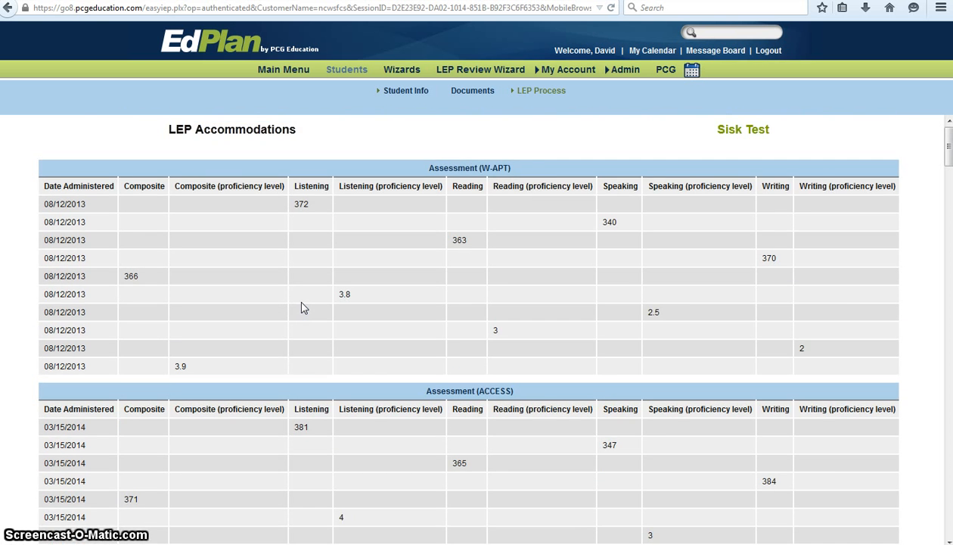
# Return from the accommodations page to the LEP Process steps page.
pyautogui.scroll(-6, 303, 307)
pyautogui.scroll(7, 303, 307)
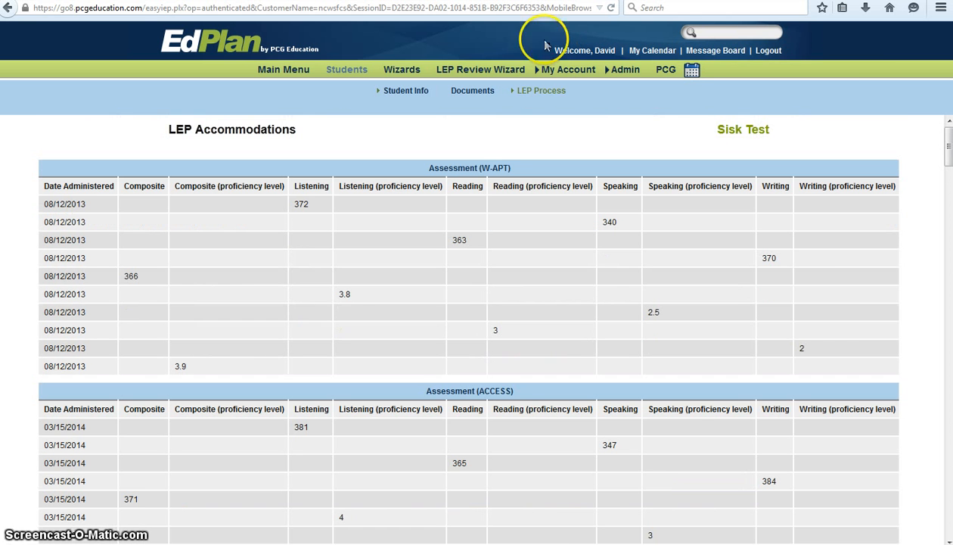
pyautogui.moveTo(532, 95)
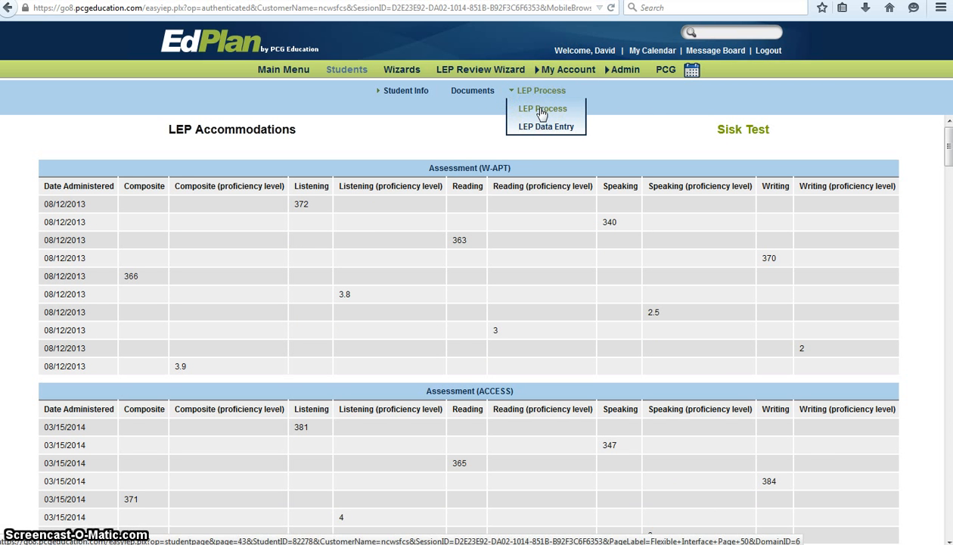
pyautogui.scroll(-6, 298, 291)
pyautogui.scroll(6, 319, 291)
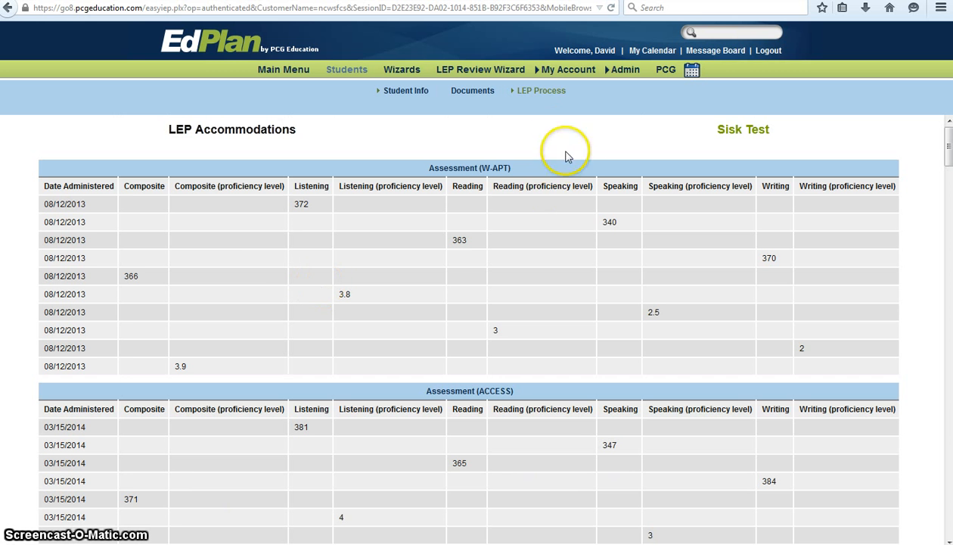
pyautogui.click(532, 110)
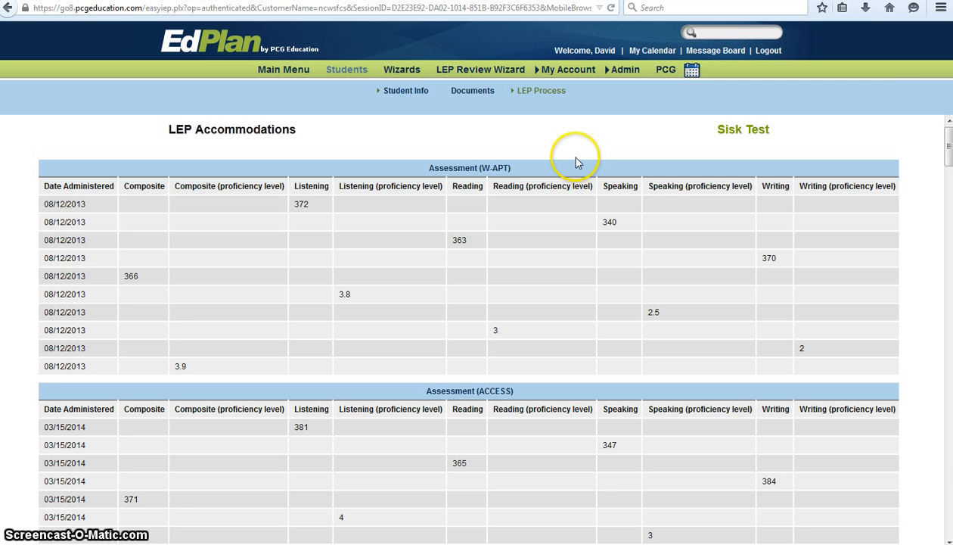
pyautogui.click(537, 111)
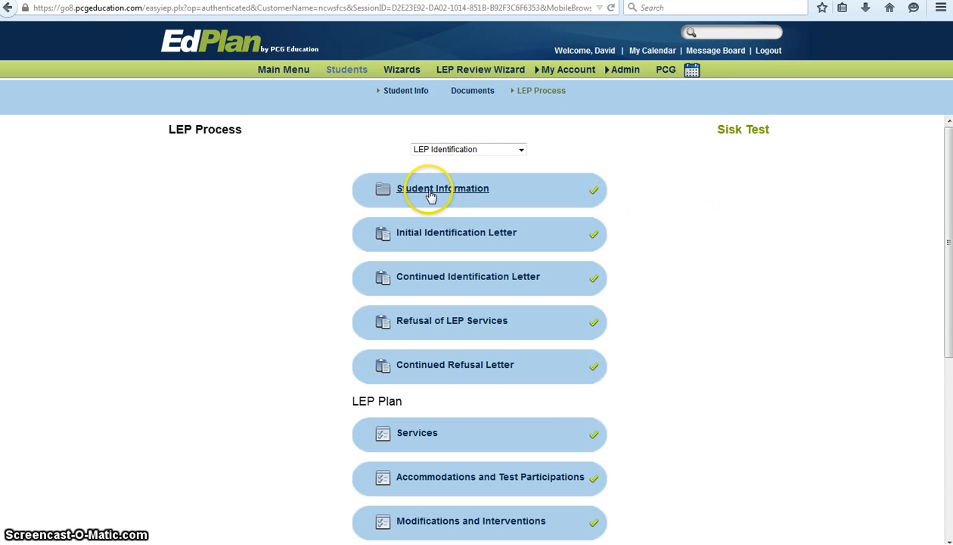
# Review the W-APT and ACCESS score tables on Student Information, then go back to LEP Process.
pyautogui.click(431, 196)
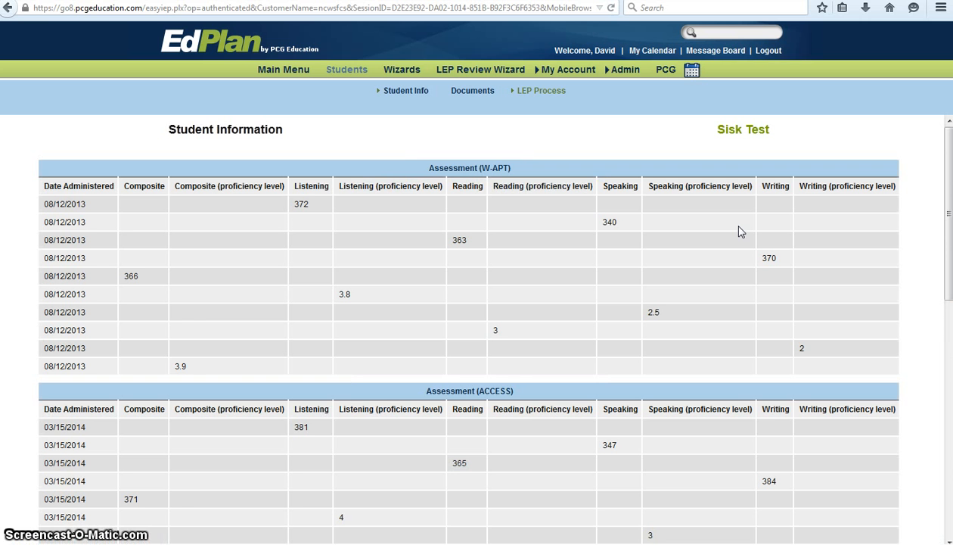
pyautogui.scroll(-10, 685, 223)
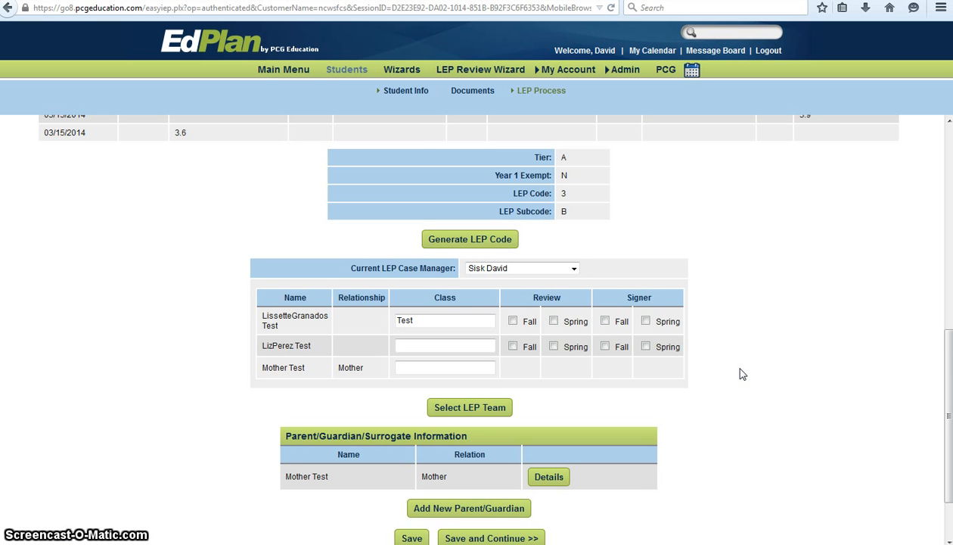
pyautogui.scroll(-2, 741, 374)
pyautogui.scroll(15, 742, 374)
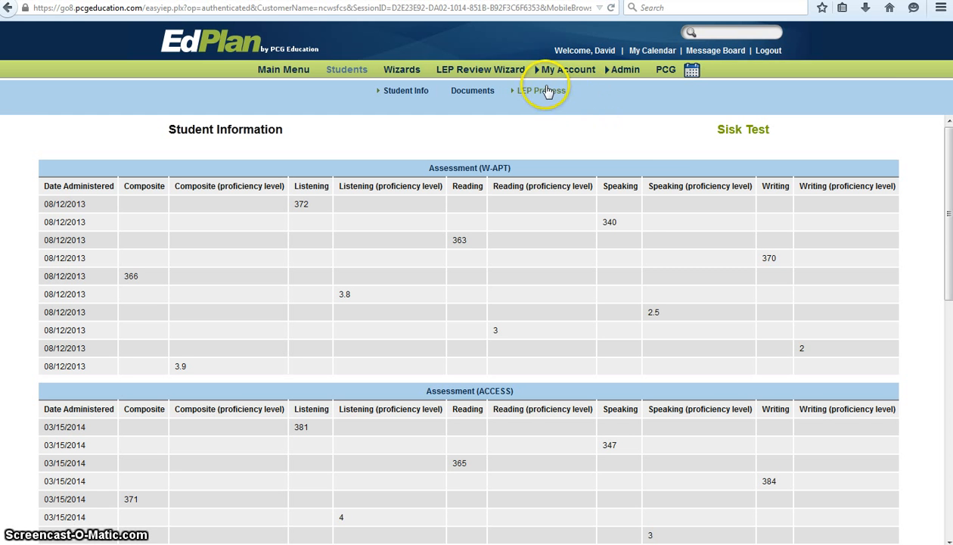
pyautogui.moveTo(546, 91)
pyautogui.click(544, 109)
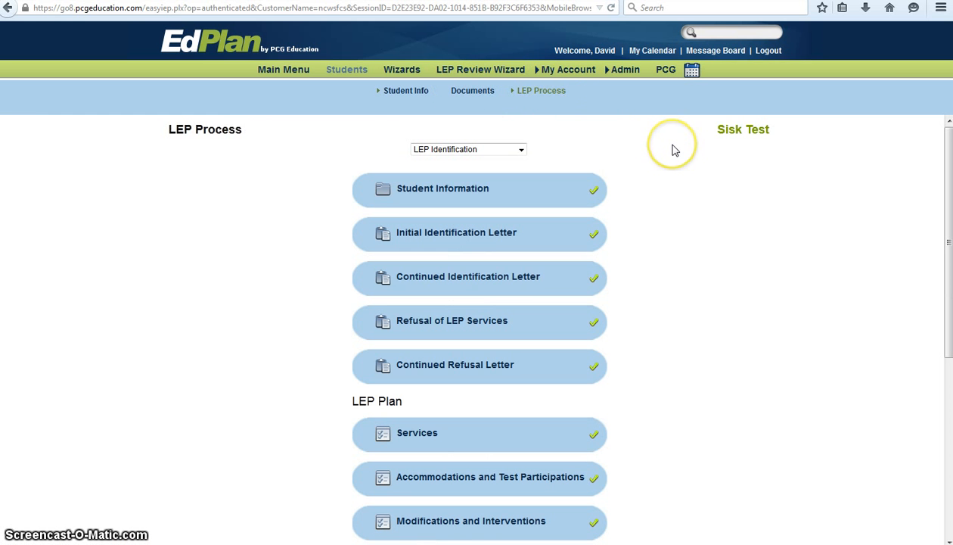
# Visit the Student Information step, return to LEP Process, and keep the LEP Identification phase.
pyautogui.scroll(-3, 675, 150)
pyautogui.scroll(3, 675, 150)
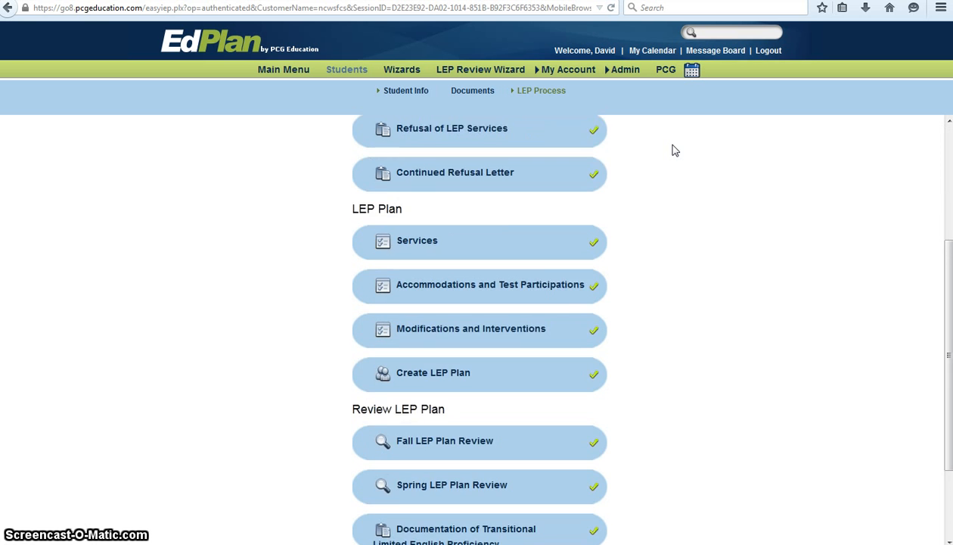
pyautogui.click(437, 191)
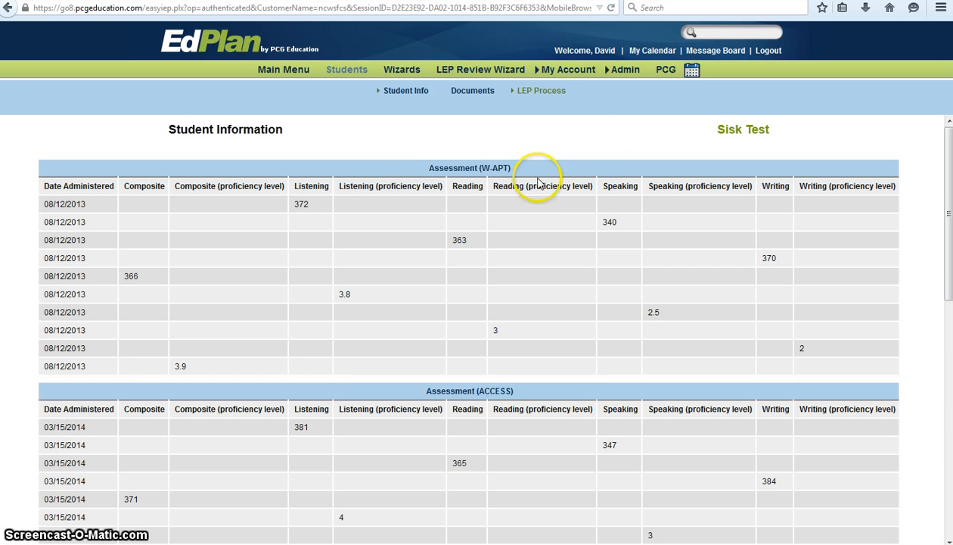
pyautogui.moveTo(560, 93)
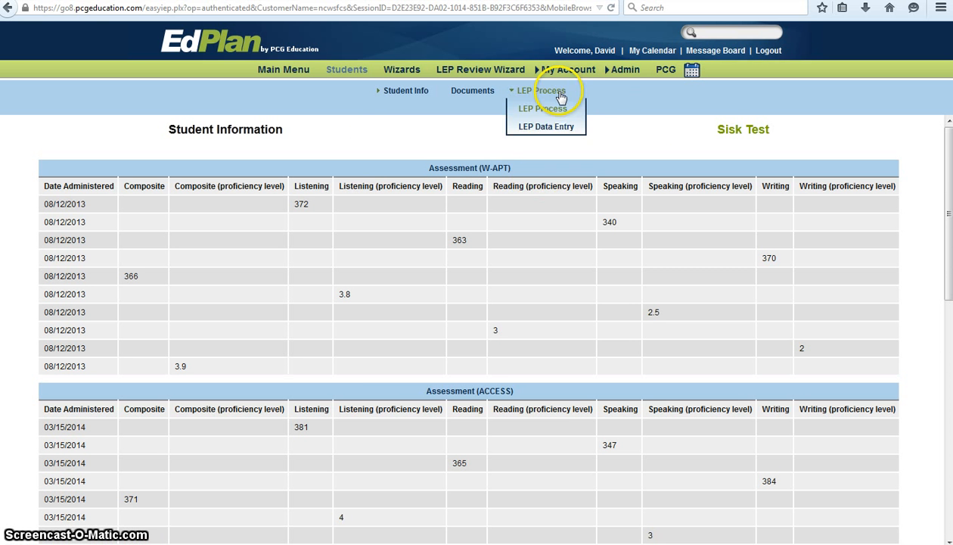
pyautogui.click(544, 111)
pyautogui.click(521, 150)
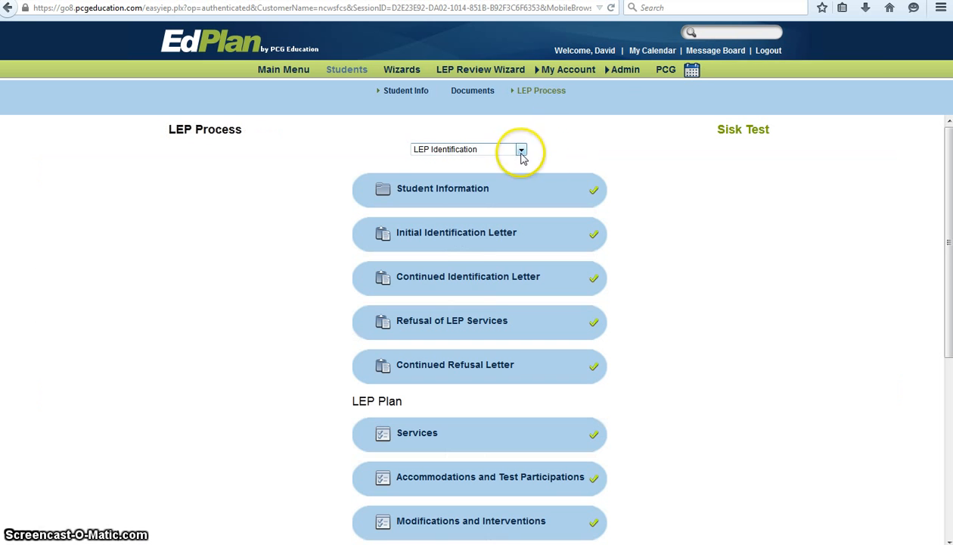
pyautogui.click(519, 153)
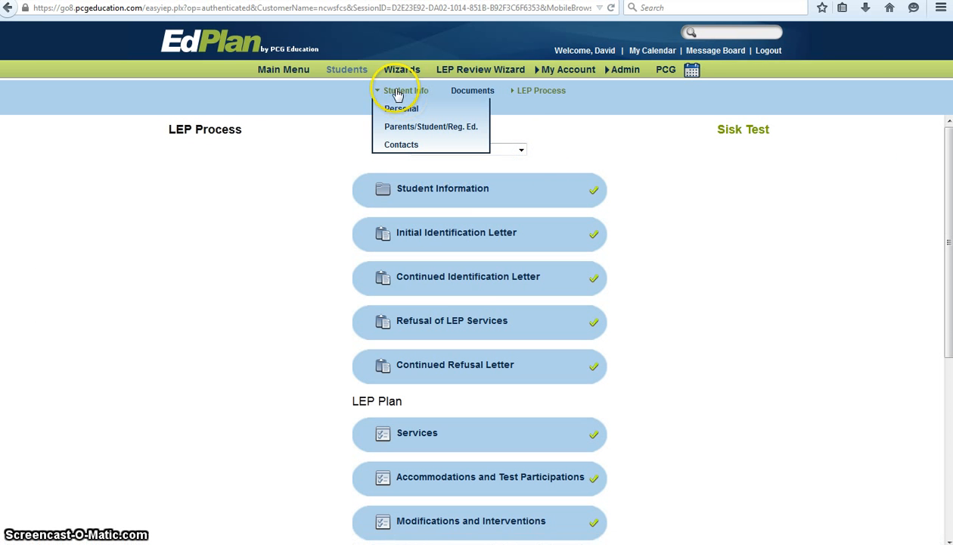
# Check the test student's Personal Information record, then return to the LEP Process page.
pyautogui.click(393, 108)
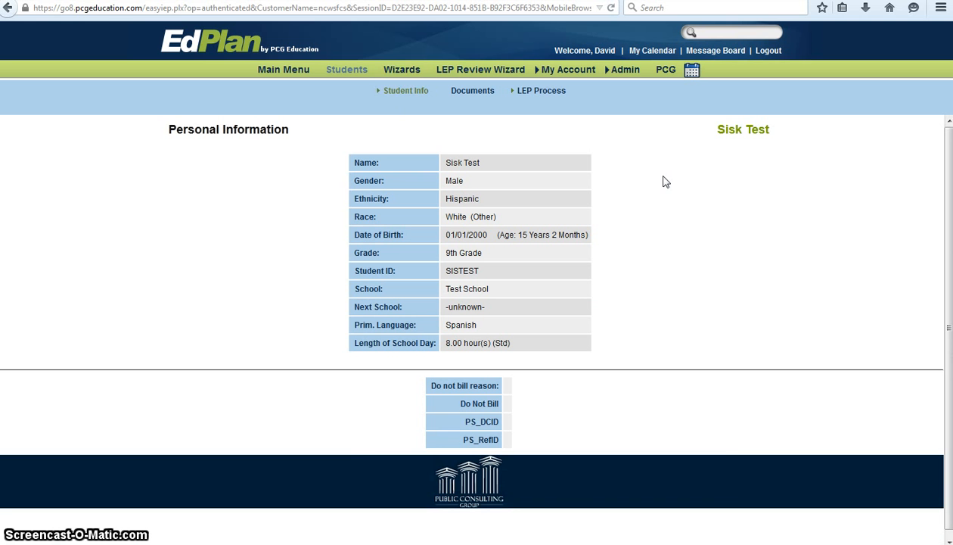
pyautogui.moveTo(404, 91)
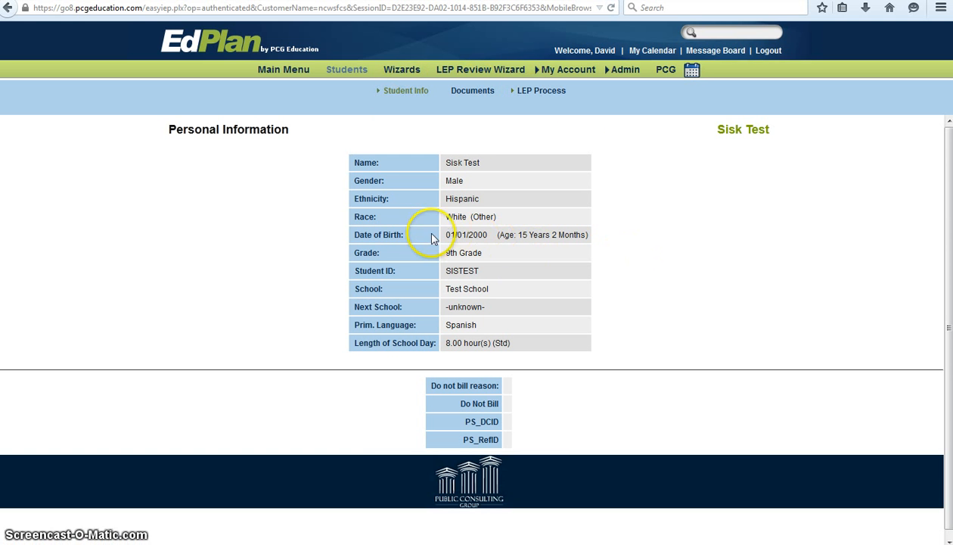
pyautogui.moveTo(557, 70)
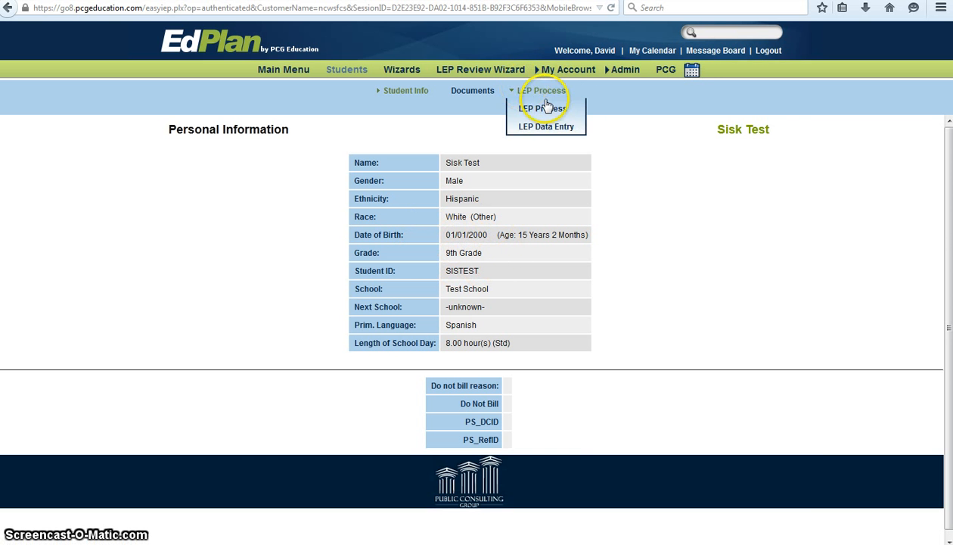
pyautogui.click(549, 106)
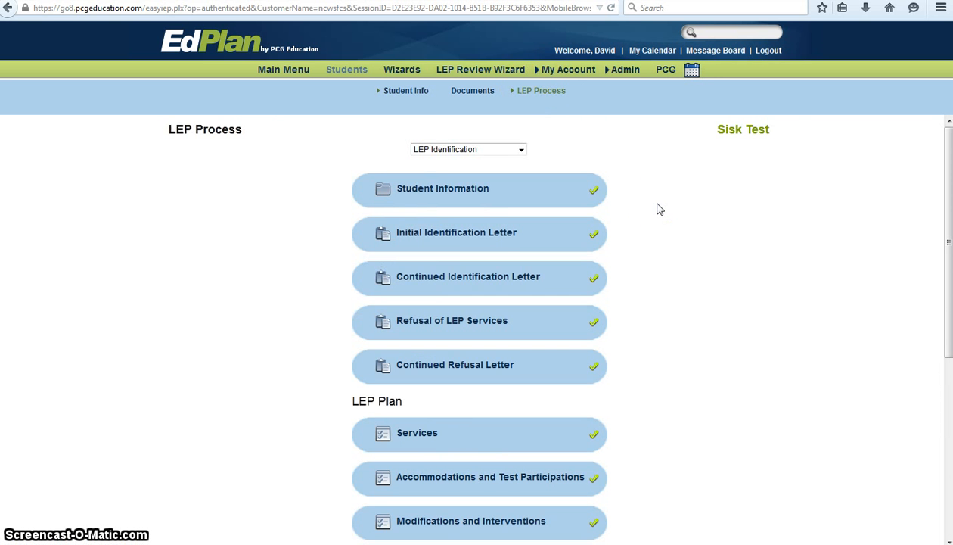
# In Accommodations and Test Participations, set End of Grade Reading (Grades 3-8) to Not Participating.
pyautogui.scroll(-5, 658, 209)
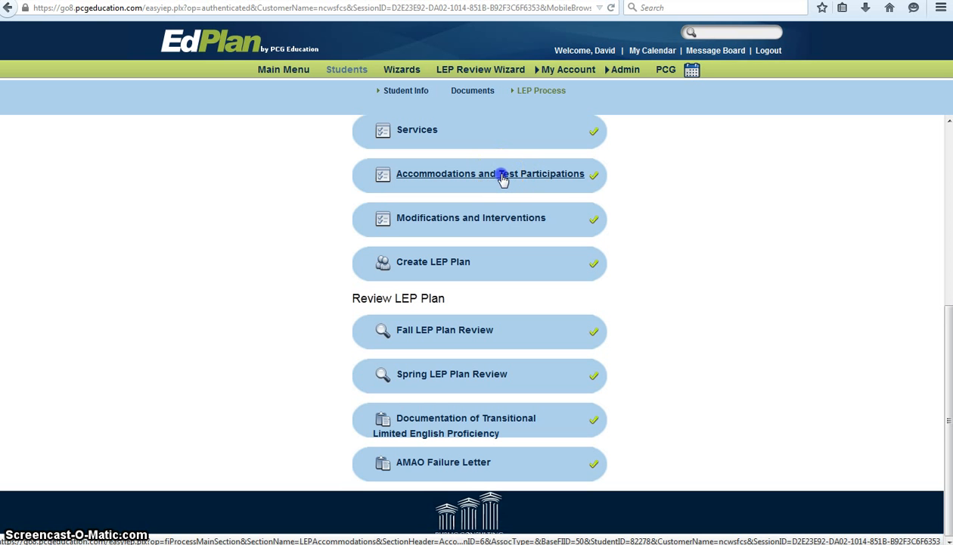
pyautogui.click(503, 179)
pyautogui.scroll(-12, 700, 208)
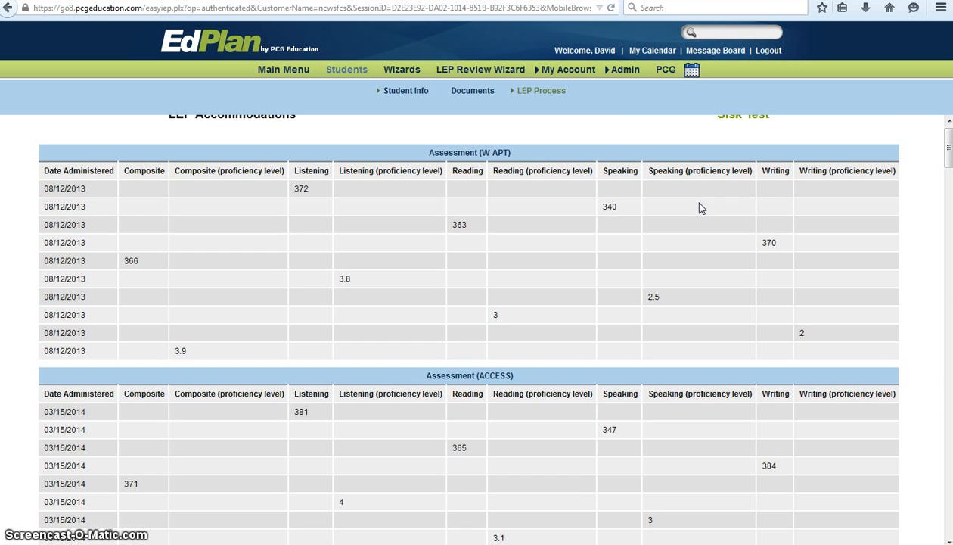
pyautogui.scroll(-3, 700, 208)
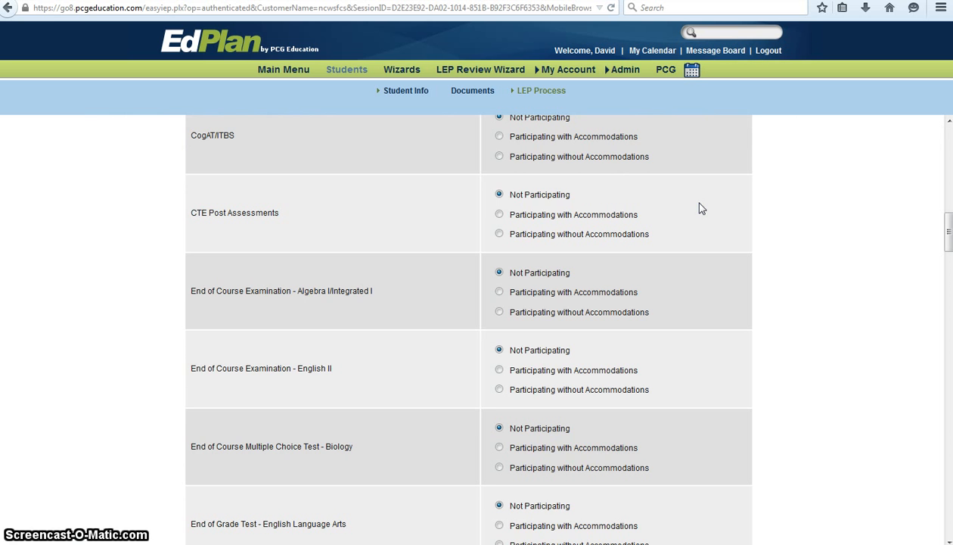
pyautogui.scroll(-2, 700, 208)
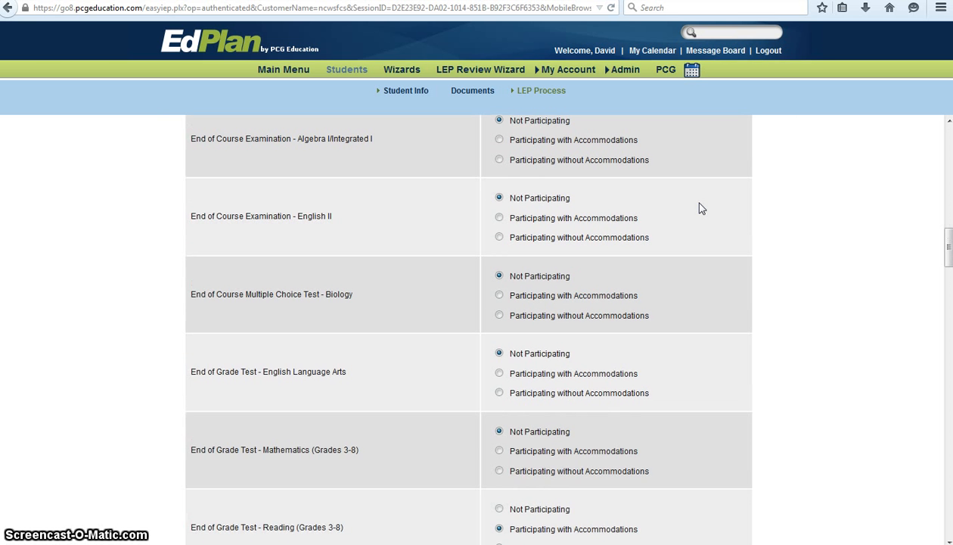
pyautogui.scroll(-2, 702, 208)
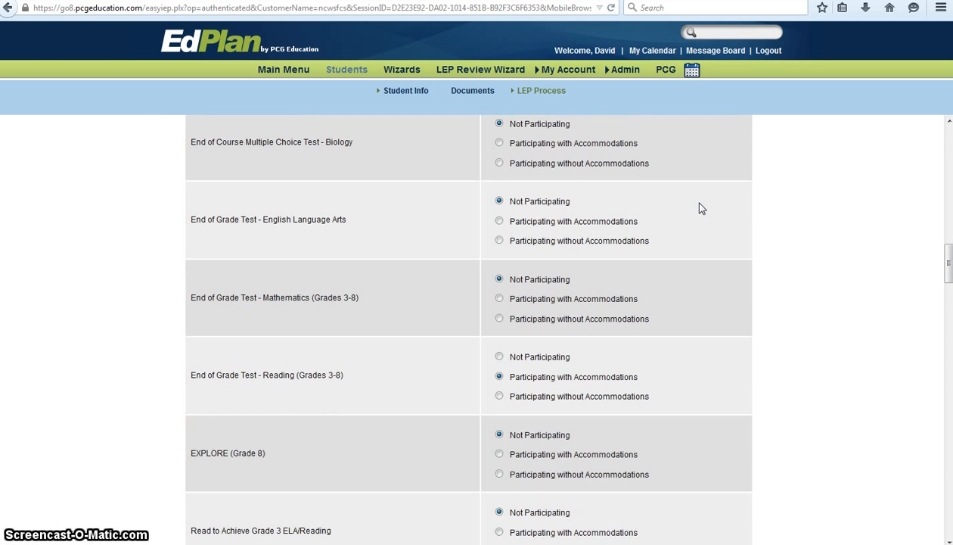
pyautogui.click(499, 357)
# Mark End of Course Examination - English II as Participating with Accommodations.
pyautogui.scroll(1, 768, 373)
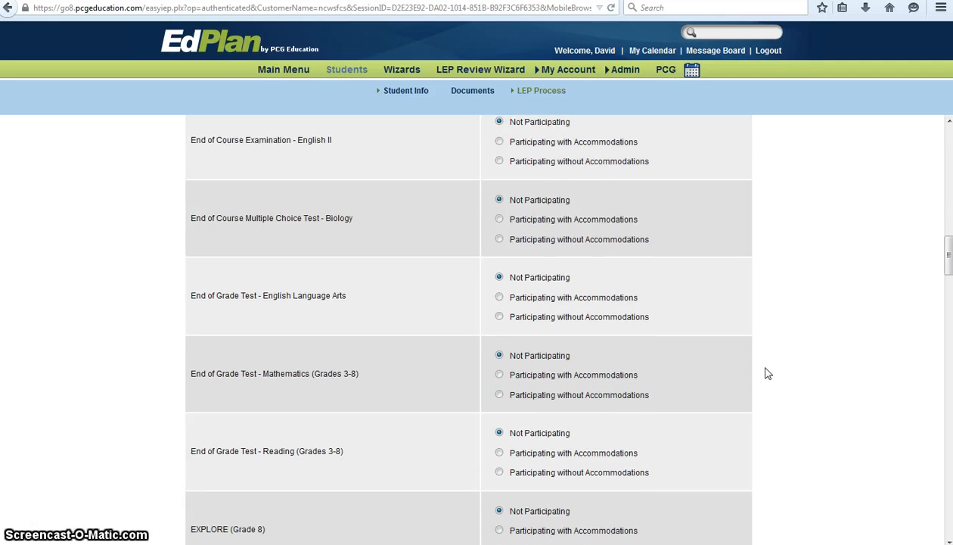
pyautogui.scroll(1, 768, 373)
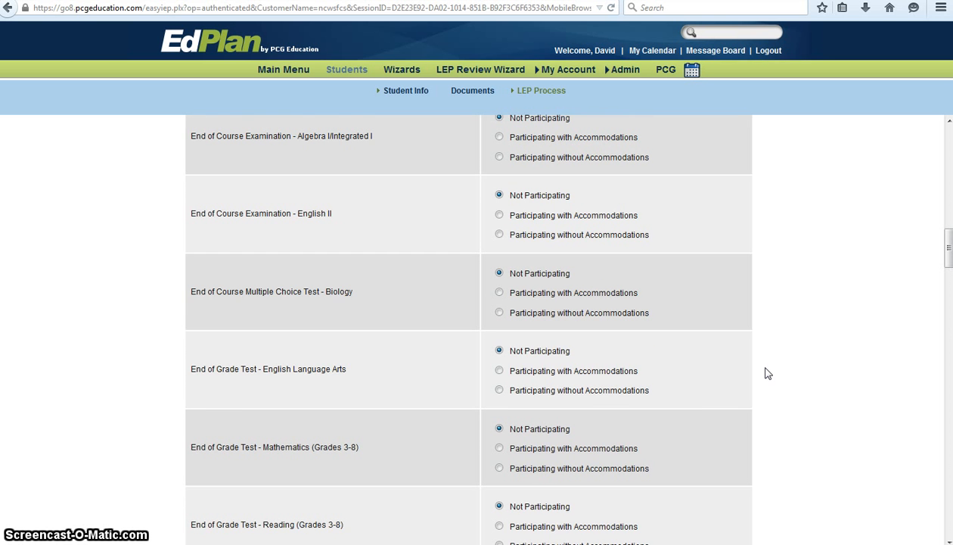
pyautogui.scroll(1, 768, 373)
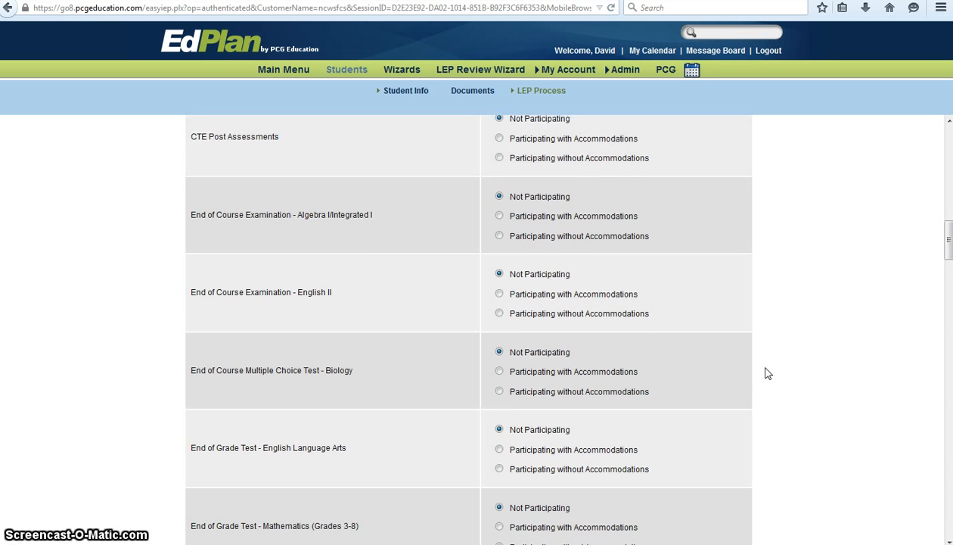
pyautogui.scroll(1, 768, 373)
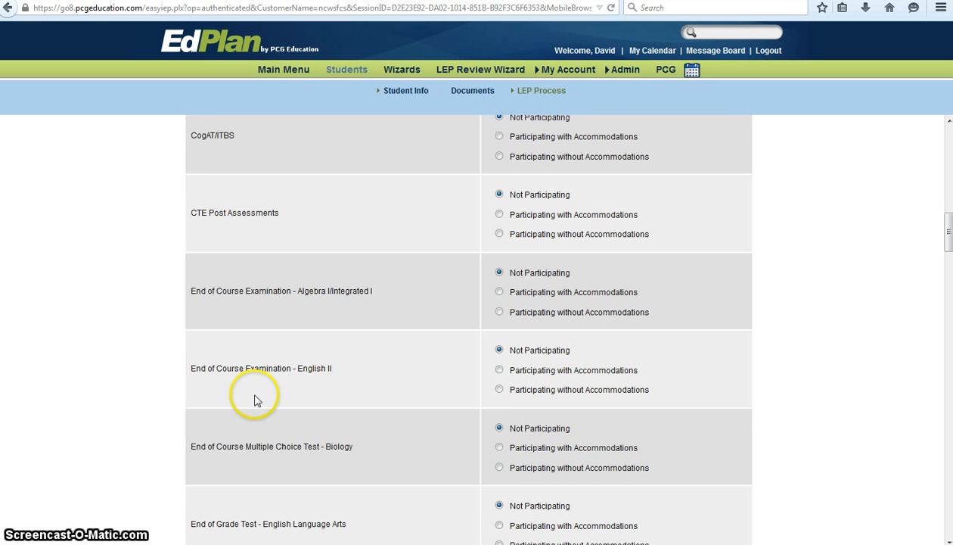
pyautogui.click(499, 370)
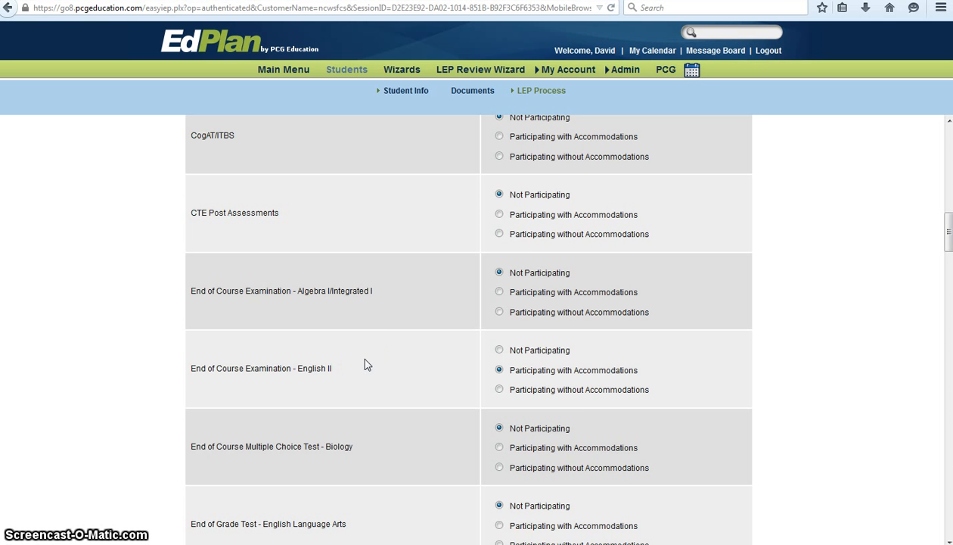
# Scroll to the bottom of Section 1 and choose Add Accommodations.
pyautogui.scroll(-20, 365, 365)
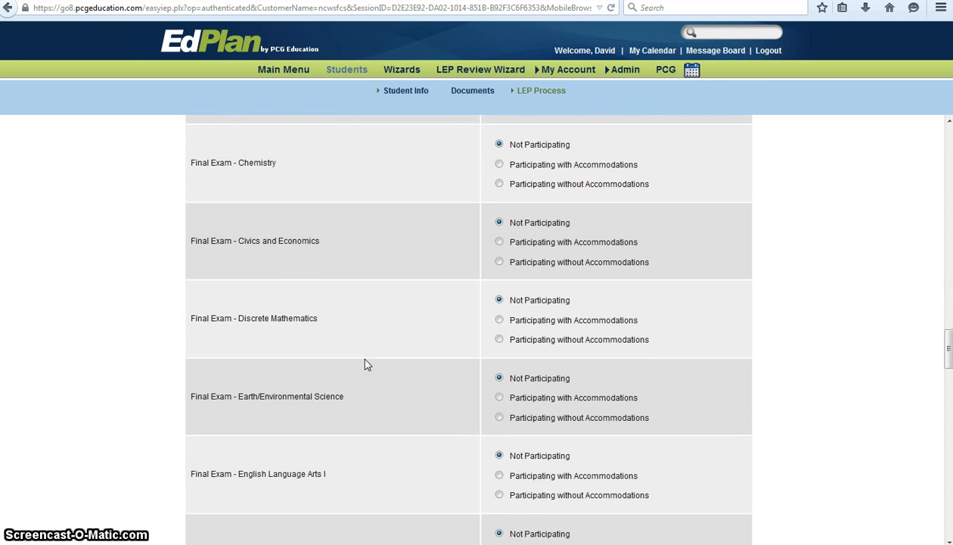
pyautogui.scroll(-7, 365, 365)
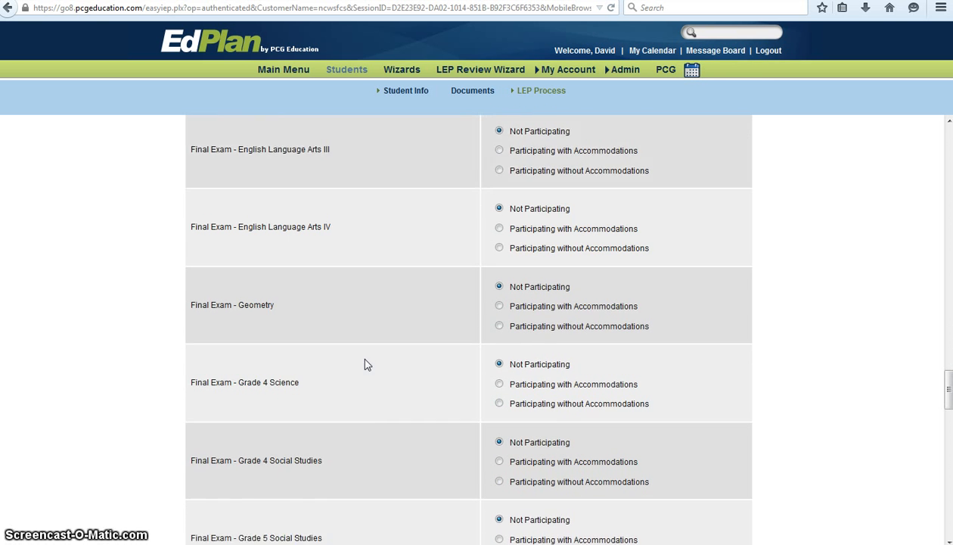
pyautogui.scroll(-1, 364, 365)
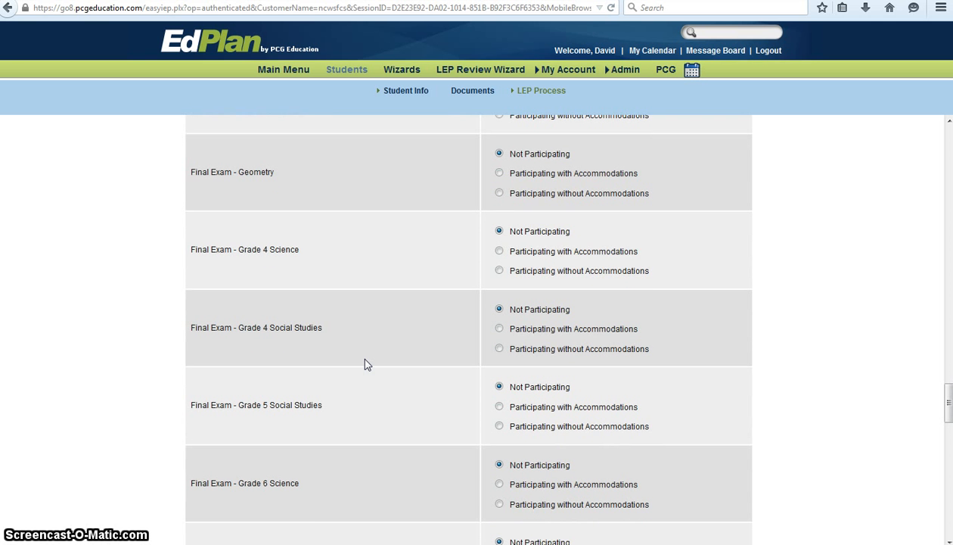
pyautogui.scroll(-4, 364, 365)
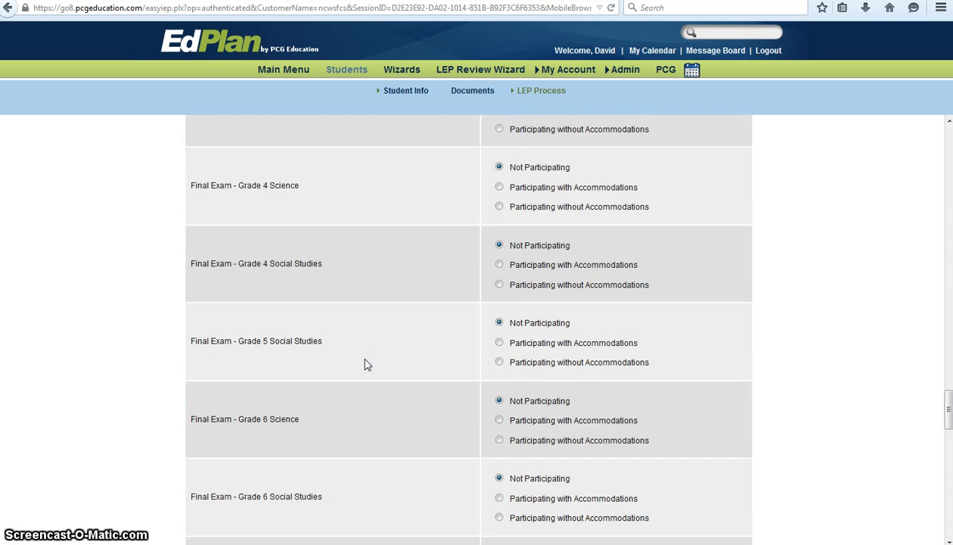
pyautogui.scroll(-10, 365, 365)
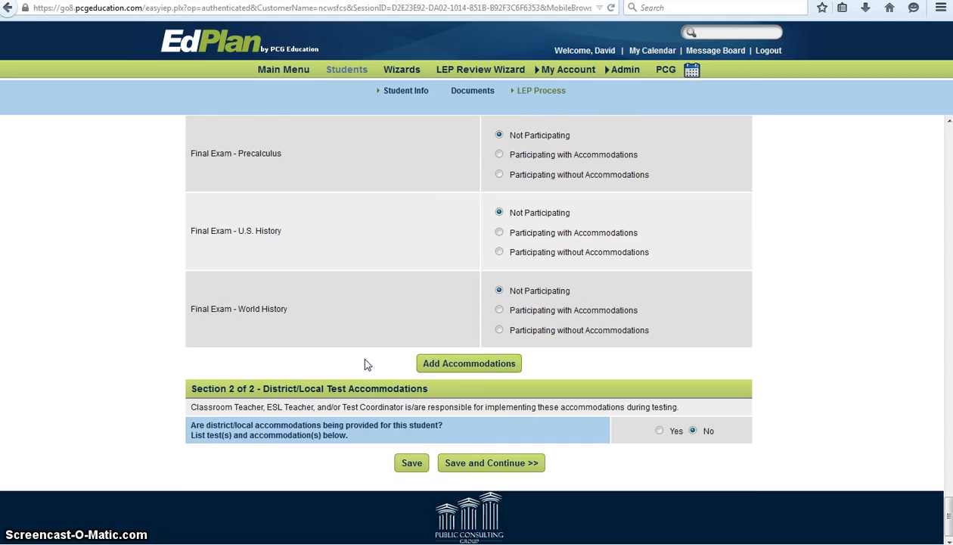
pyautogui.click(466, 365)
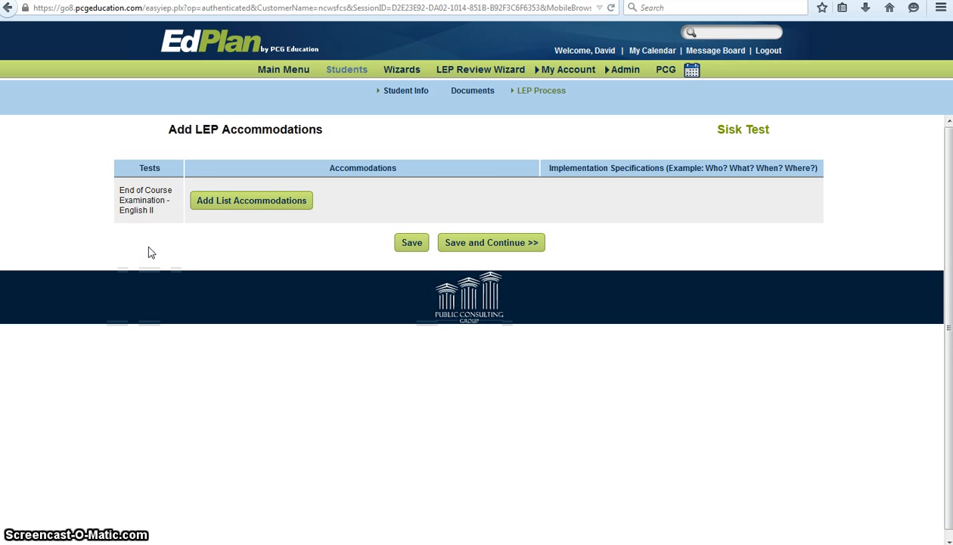
# Open the accommodation list for End of Course Examination - English II.
pyautogui.click(220, 203)
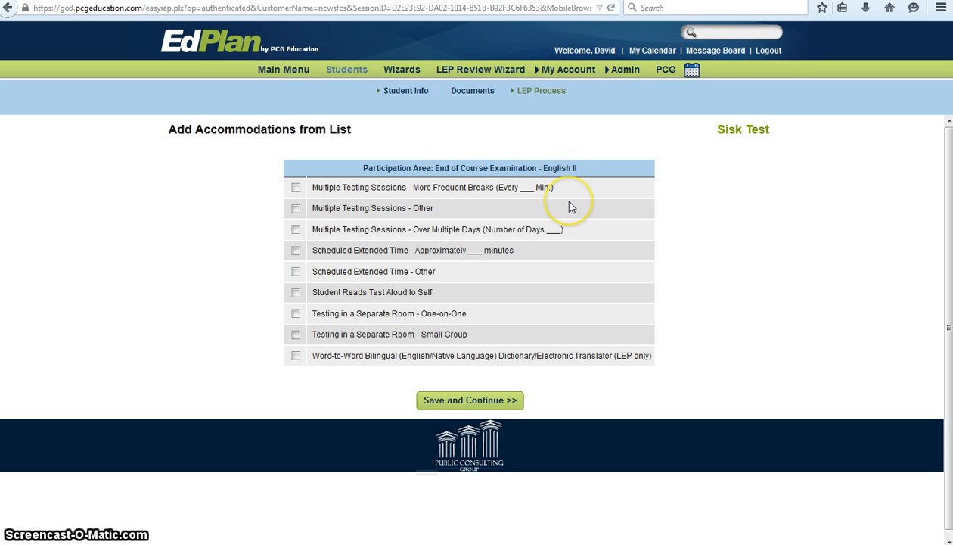
# Add More Frequent Breaks and Separate Room - Small Group as English II exam accommodations.
pyautogui.click(296, 187)
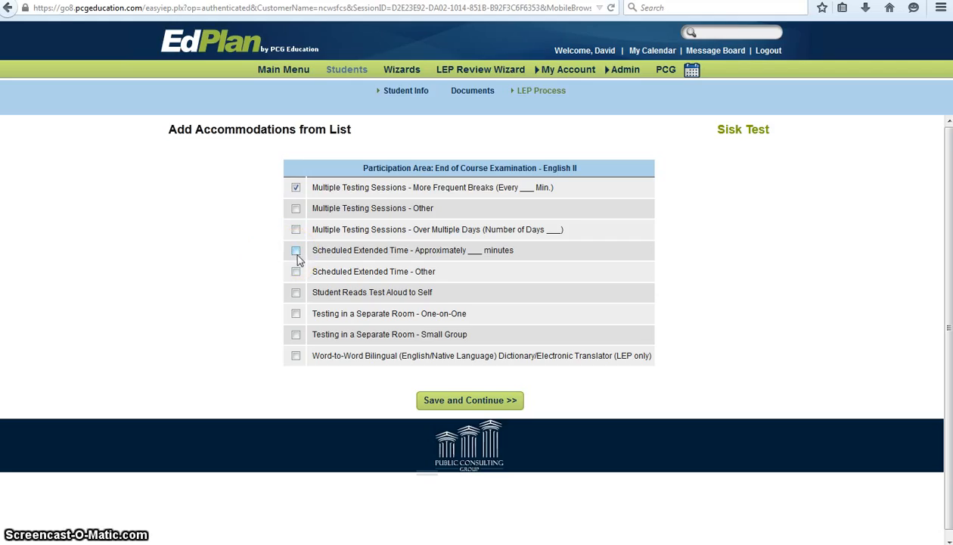
pyautogui.click(296, 337)
pyautogui.click(457, 401)
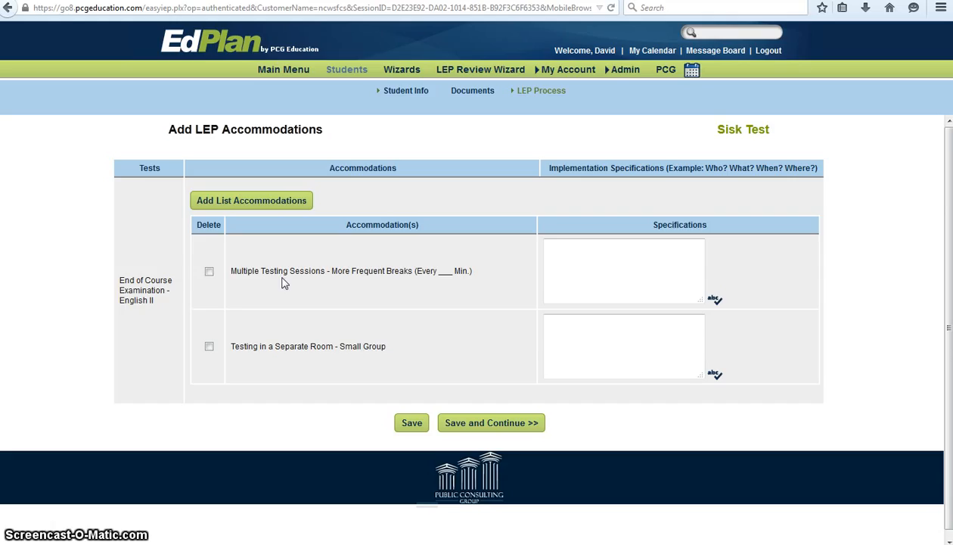
# Specify 'Every 15 minutes the child needs a break' for More Frequent Breaks and save.
pyautogui.click(209, 271)
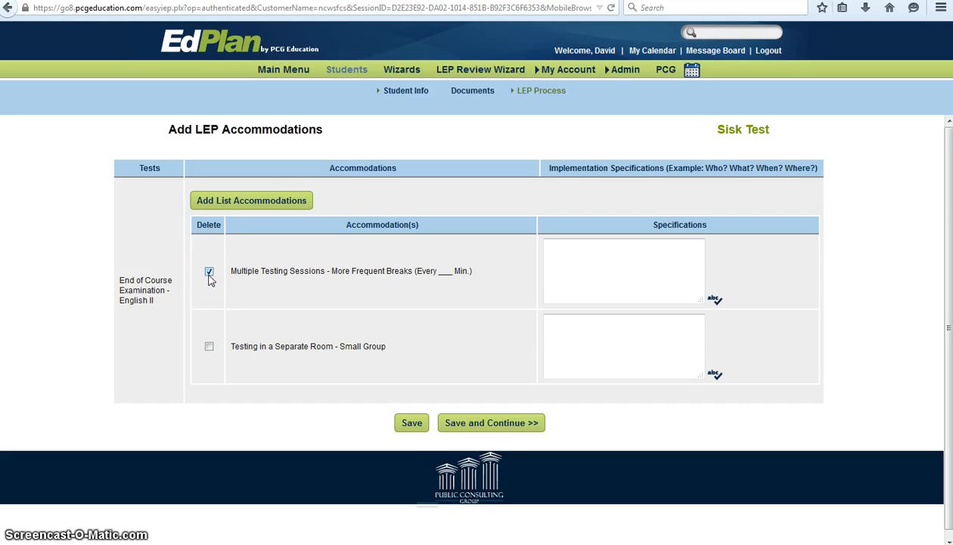
pyautogui.click(209, 271)
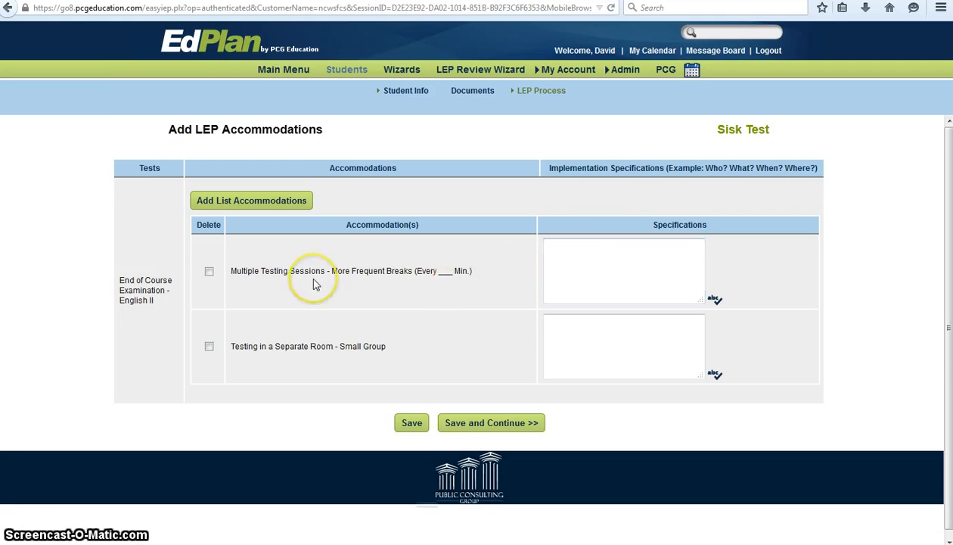
pyautogui.click(583, 252)
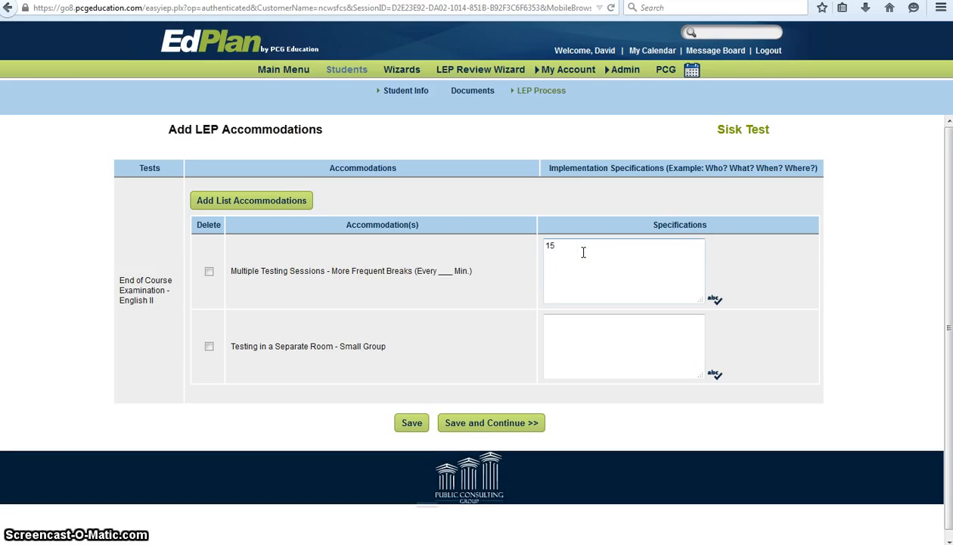
pyautogui.write('15 minutes')
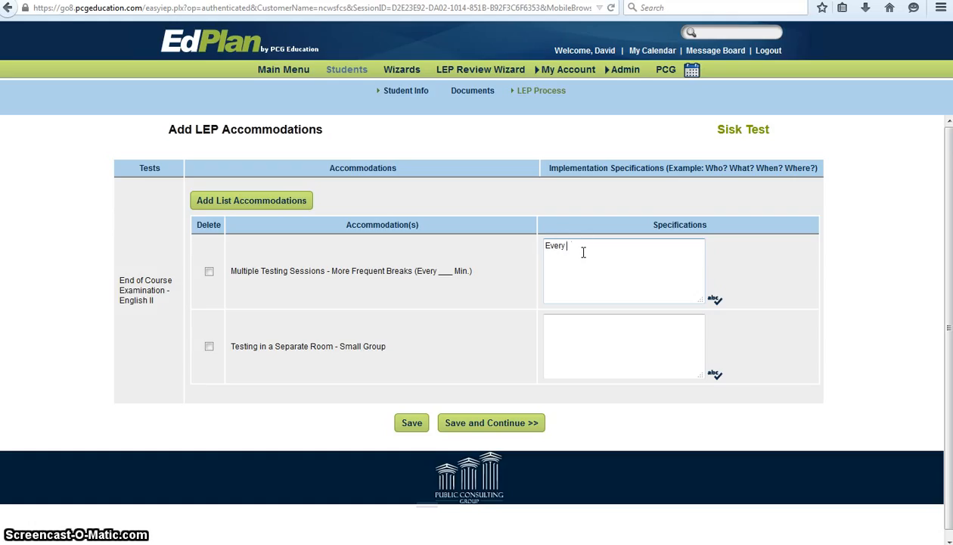
pyautogui.write('Every 15 minutes the child needs a break.')
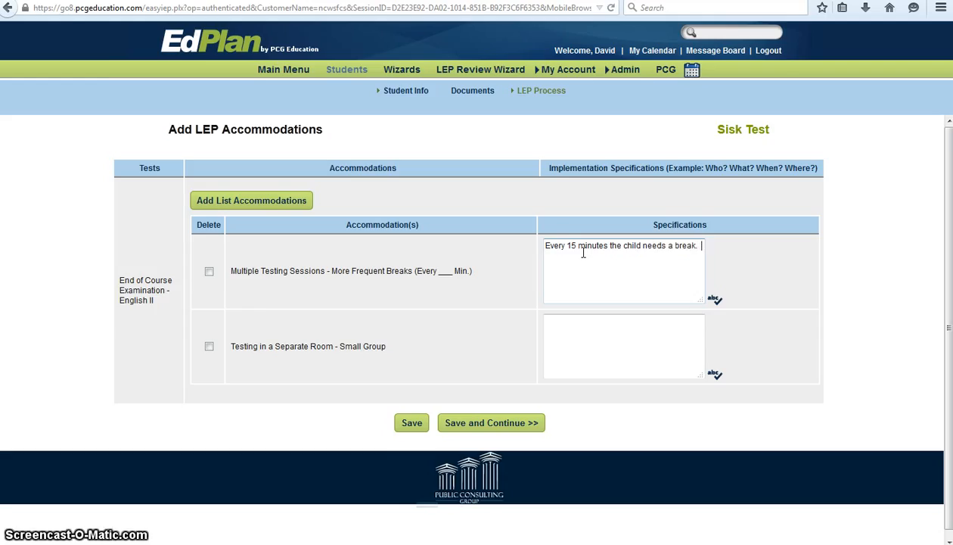
pyautogui.click(602, 334)
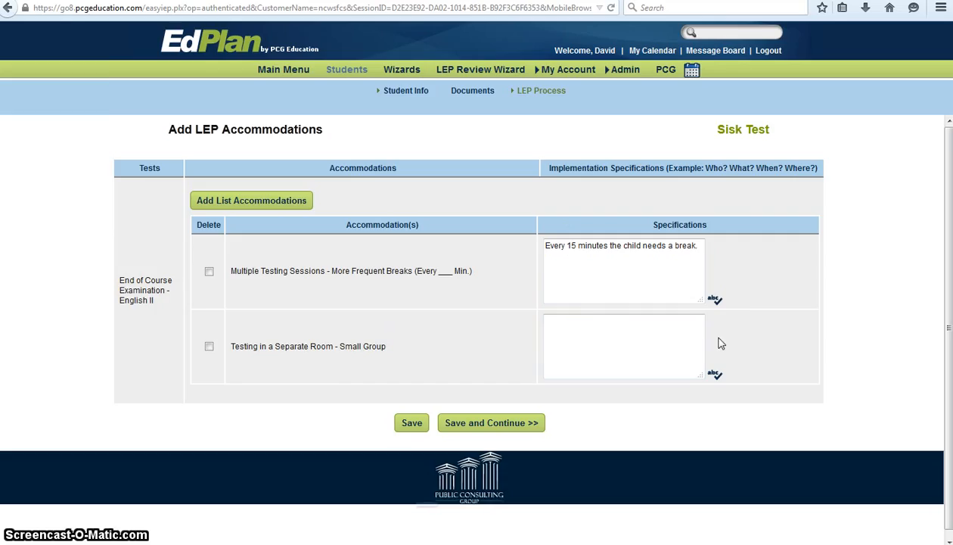
pyautogui.click(736, 337)
pyautogui.click(776, 320)
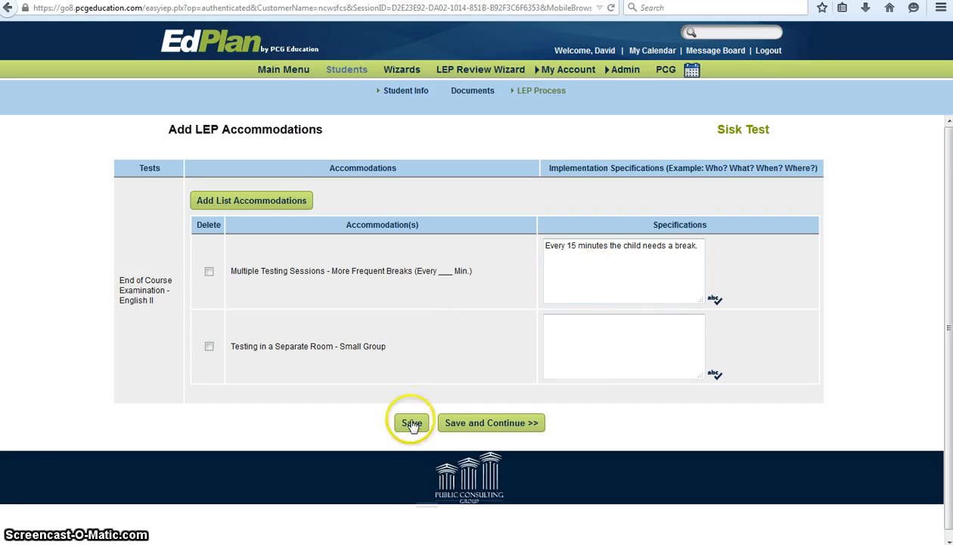
pyautogui.click(454, 423)
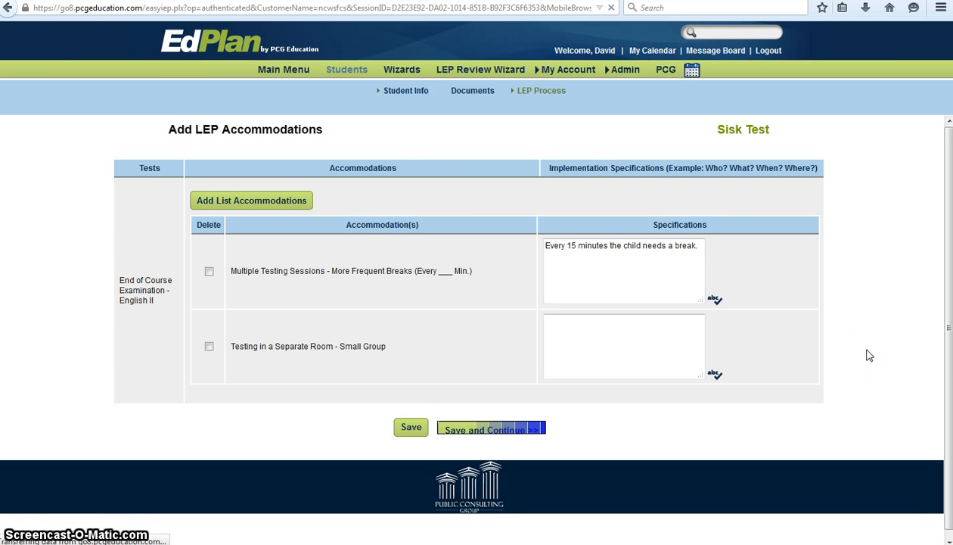
# Save the LEP Accommodations page with English II marked Participating with Accommodations.
pyautogui.scroll(-5, 552, 240)
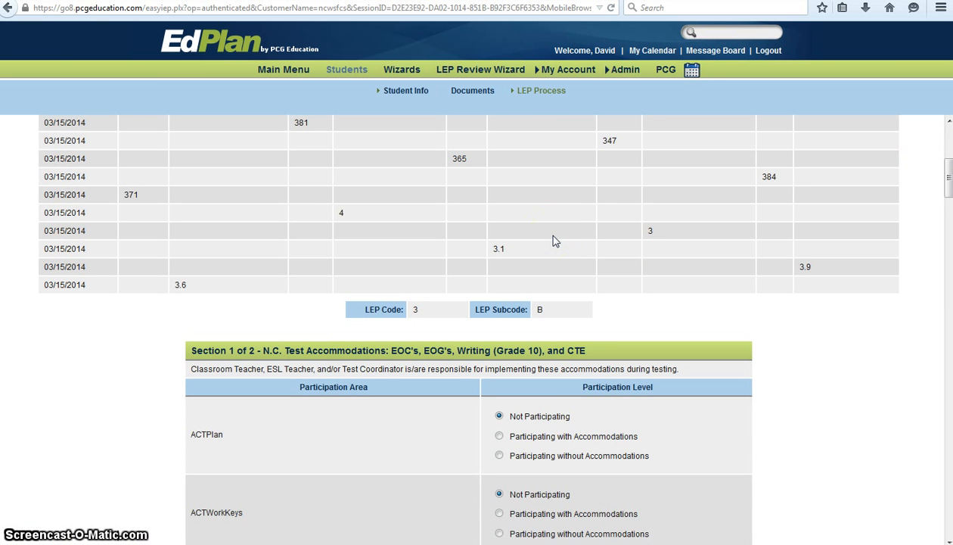
pyautogui.scroll(-7, 552, 240)
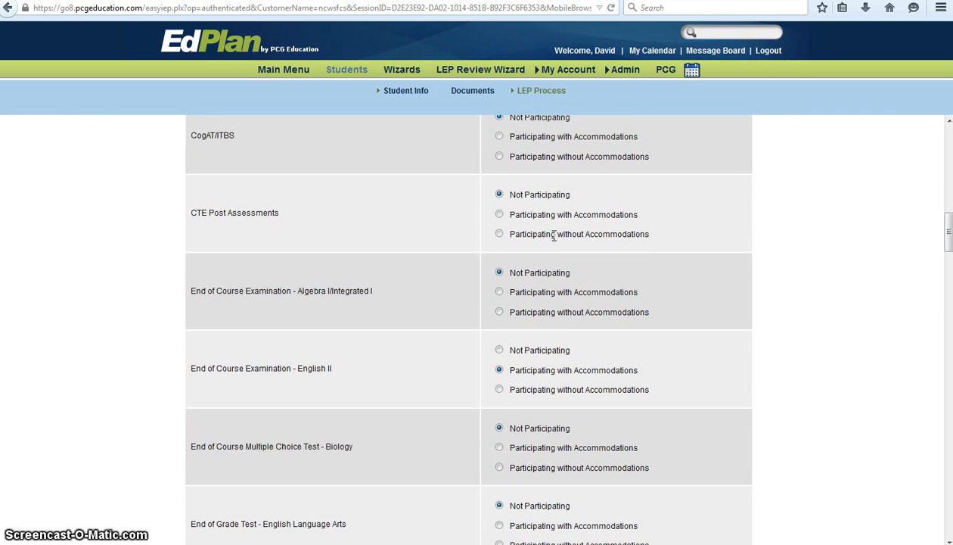
pyautogui.scroll(-2, 553, 236)
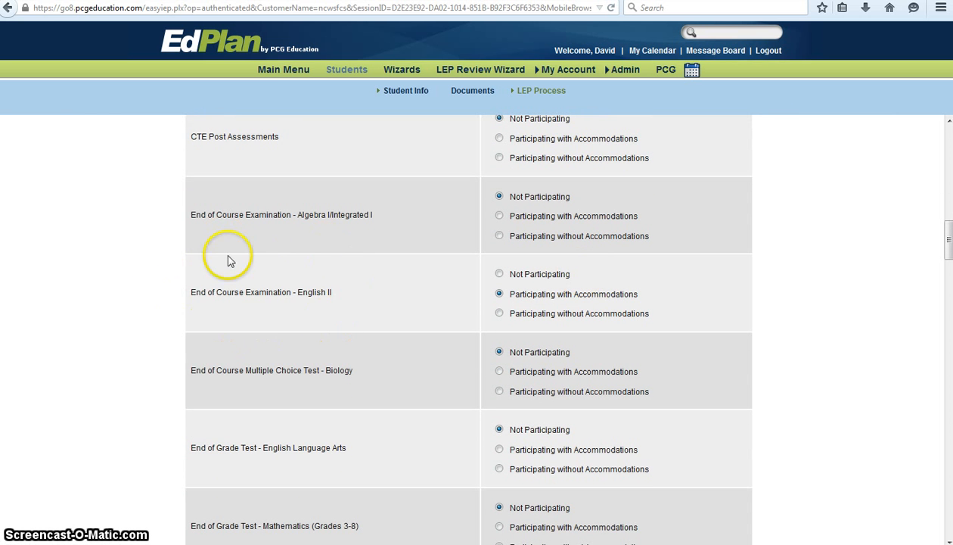
pyautogui.scroll(-4, 428, 301)
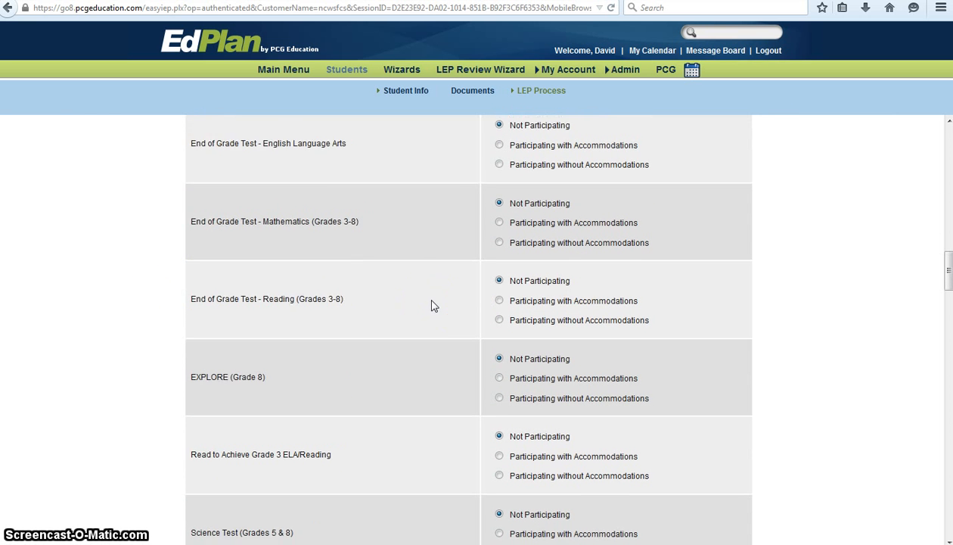
pyautogui.scroll(-11, 434, 305)
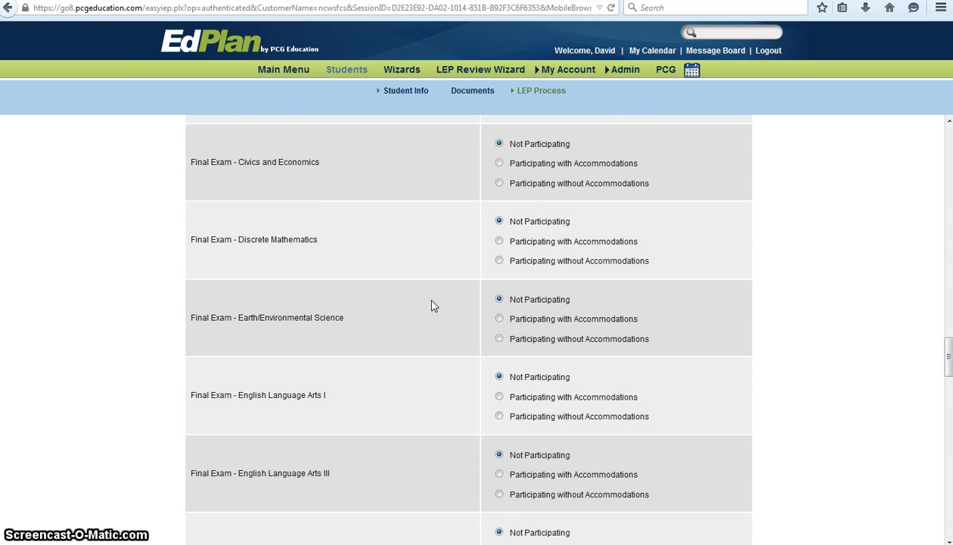
pyautogui.scroll(-10, 434, 305)
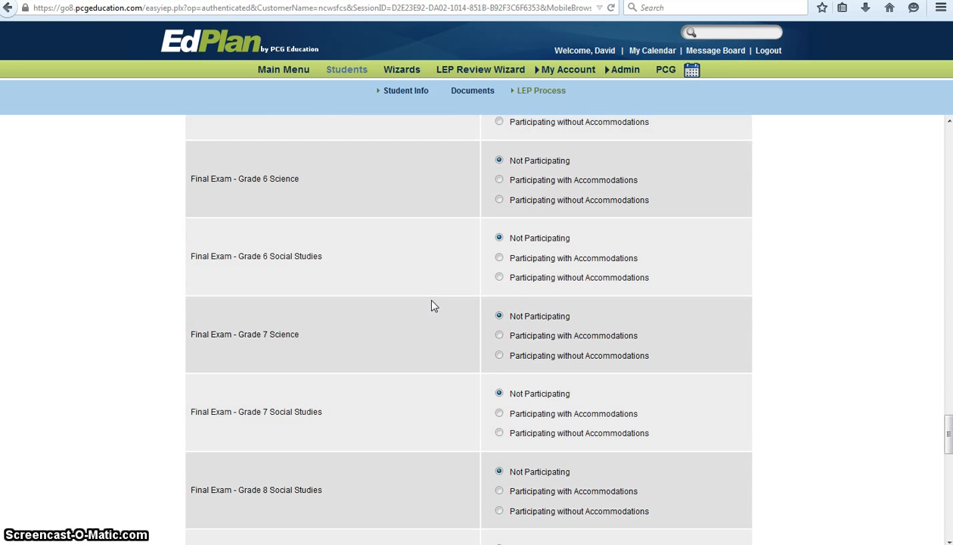
pyautogui.scroll(-9, 433, 305)
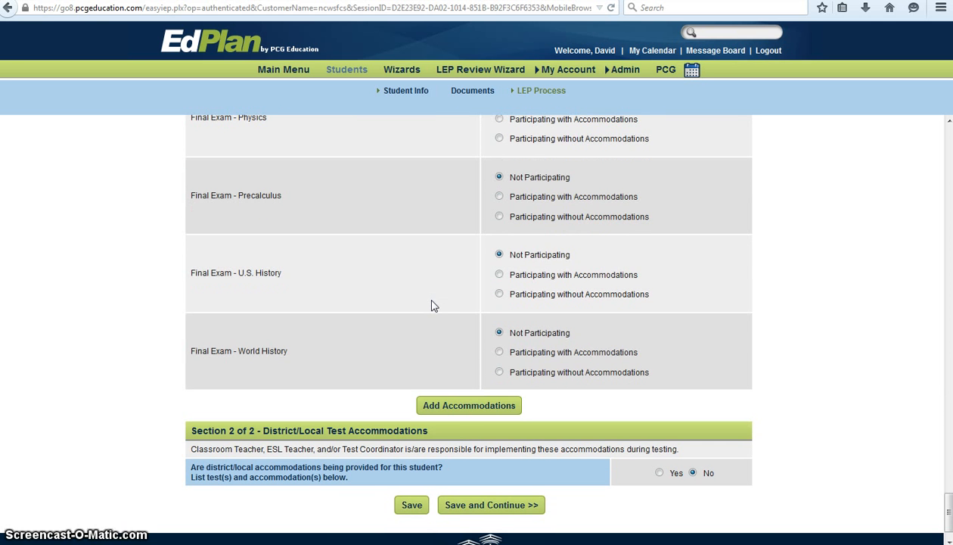
pyautogui.click(413, 507)
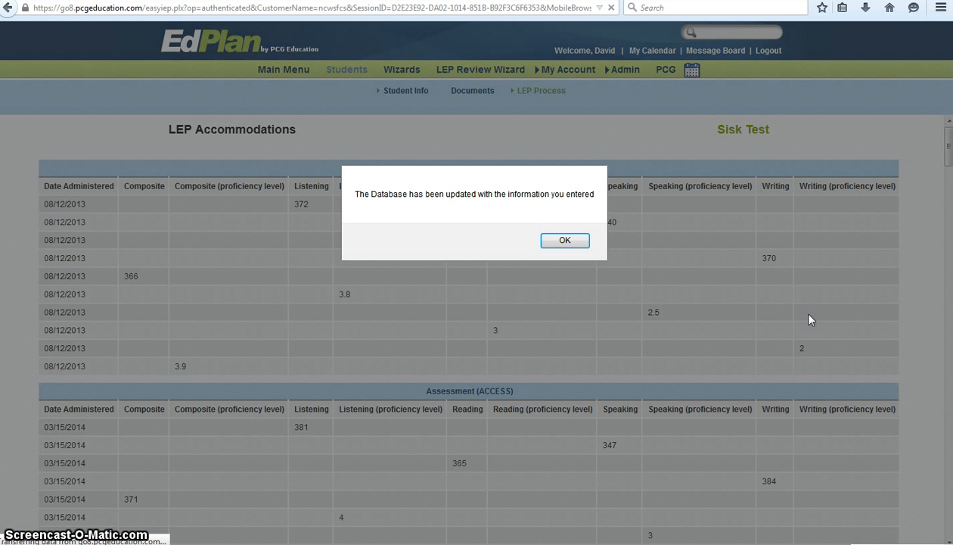
# Dismiss the database-updated confirmation and go to the student's LEP Process overview.
pyautogui.click(564, 240)
pyautogui.moveTo(547, 93)
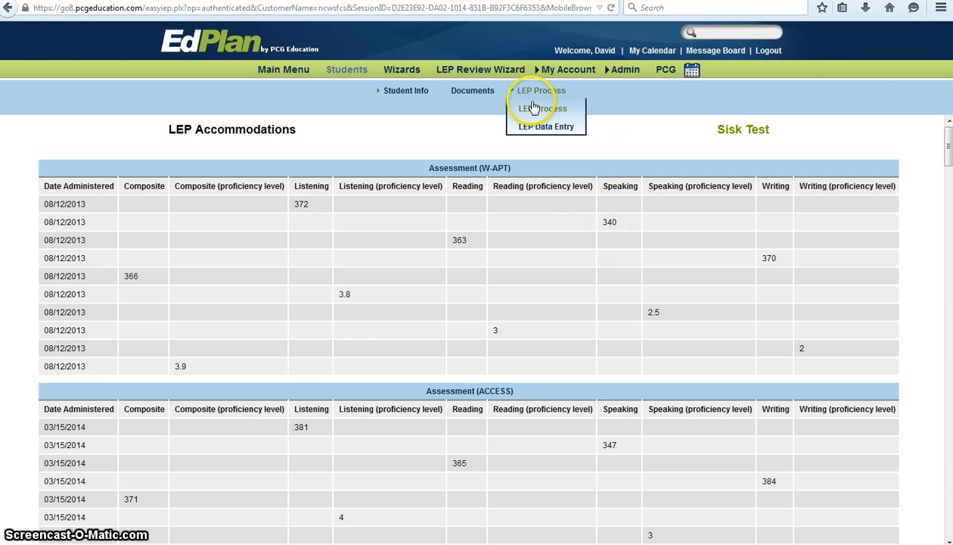
pyautogui.click(536, 112)
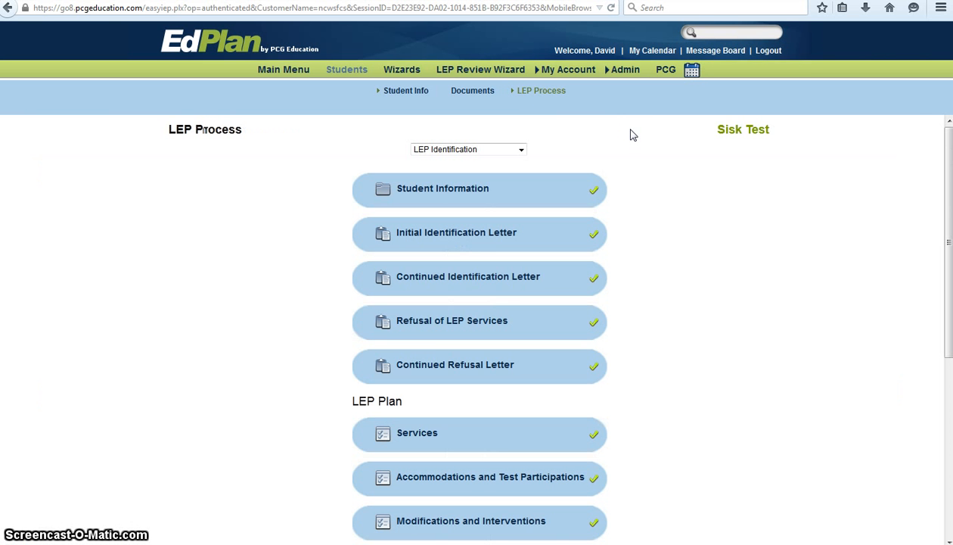
# Open the Create LEP Plan step showing the W-APT and ACCESS score tables.
pyautogui.click(636, 278)
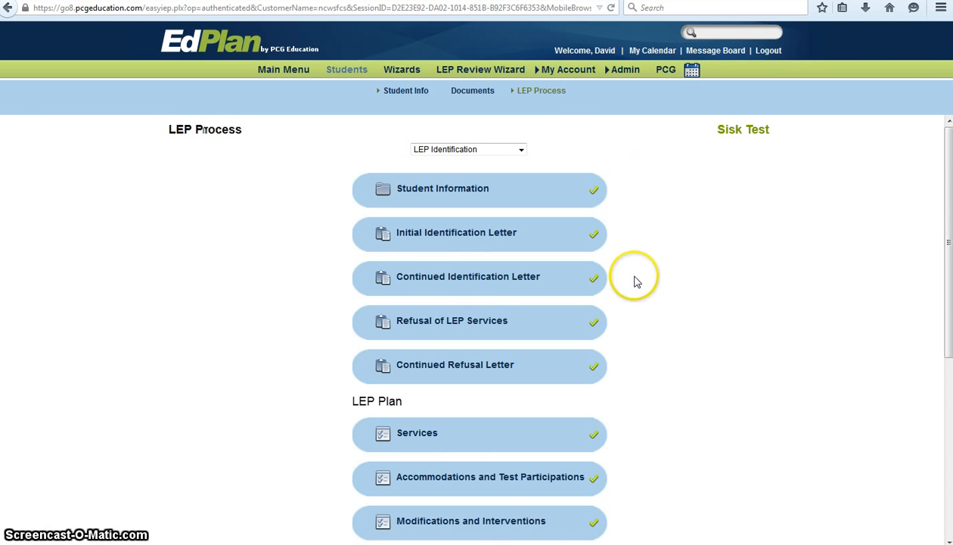
pyautogui.scroll(-5, 636, 283)
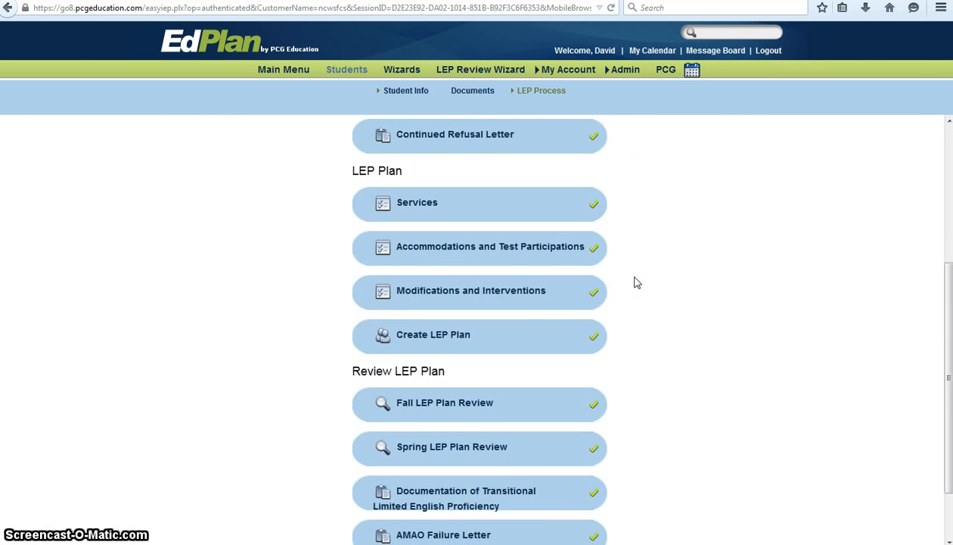
pyautogui.scroll(-2, 639, 280)
pyautogui.click(449, 270)
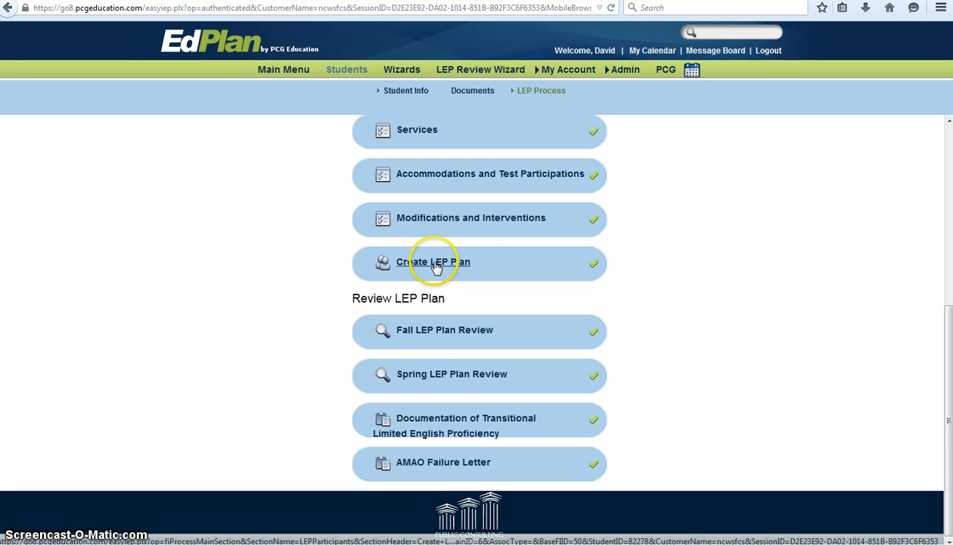
pyautogui.click(690, 260)
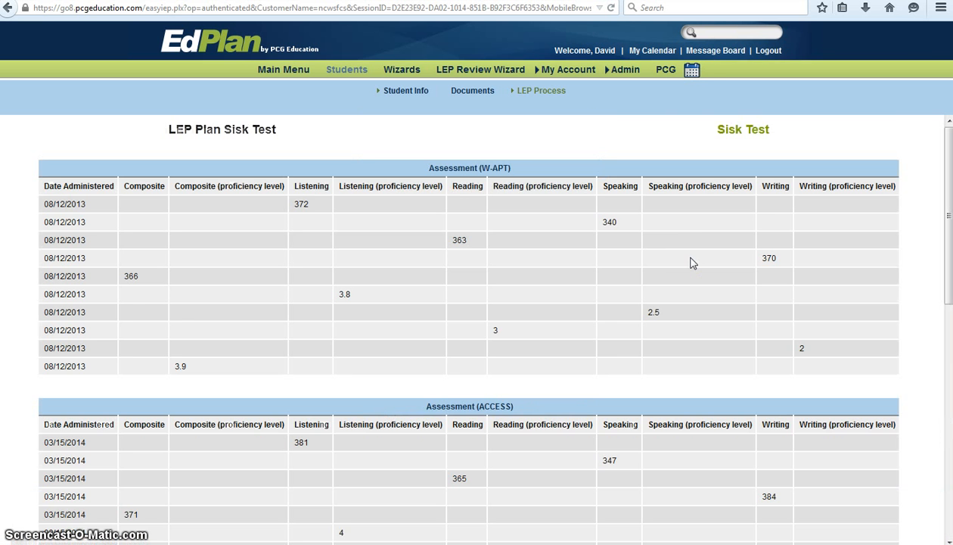
pyautogui.click(690, 261)
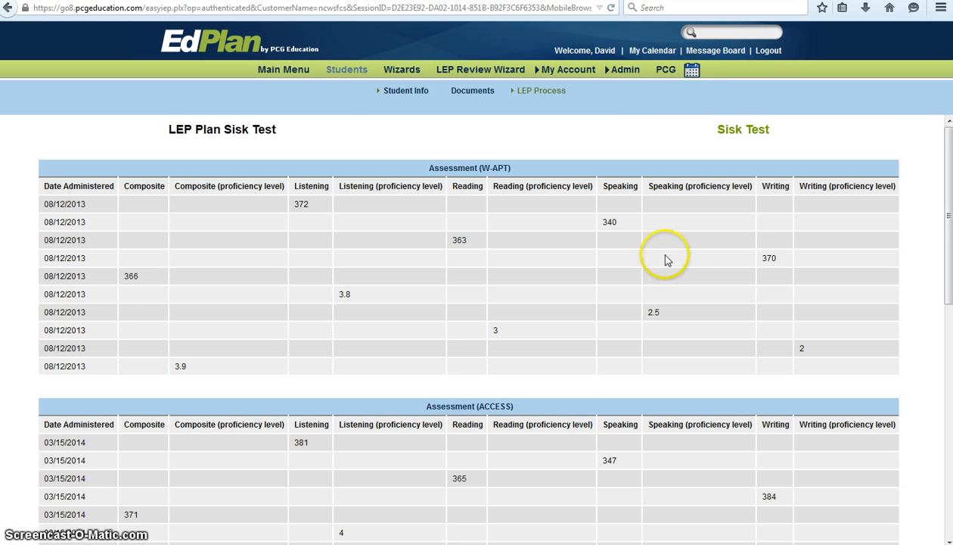
# Generate a draft LEP Plan and open the 03/25/2015 draft as a PDF.
pyautogui.scroll(-2, 662, 266)
pyautogui.scroll(-4, 659, 267)
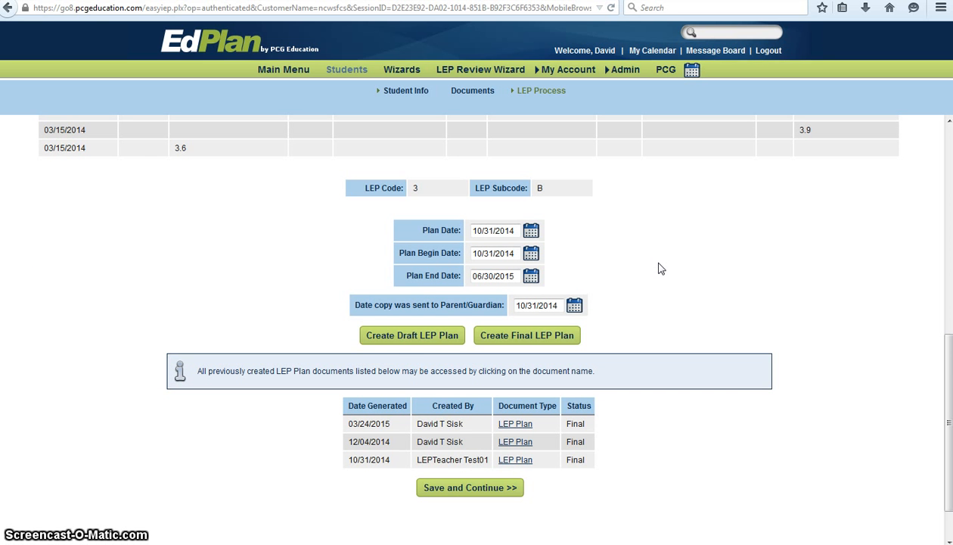
pyautogui.click(392, 338)
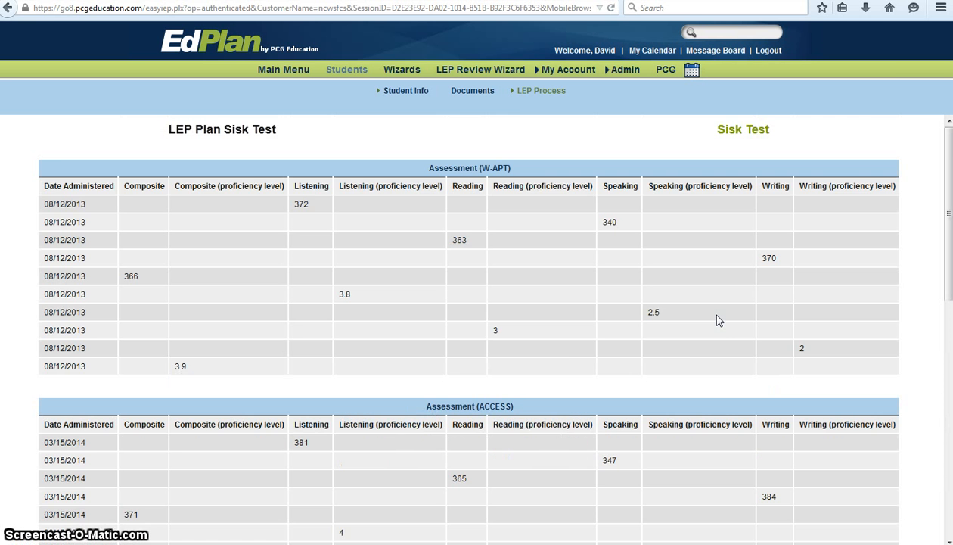
pyautogui.scroll(-10, 719, 321)
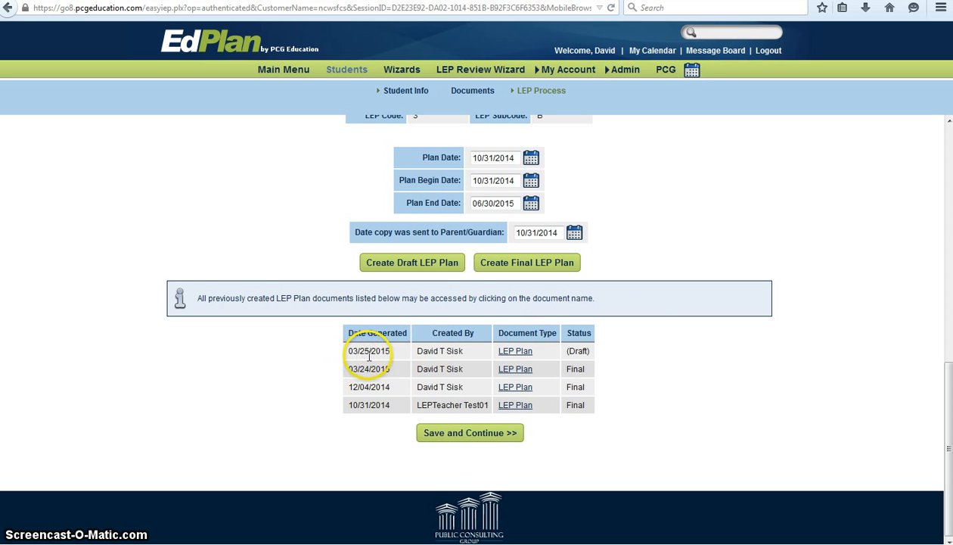
pyautogui.click(507, 358)
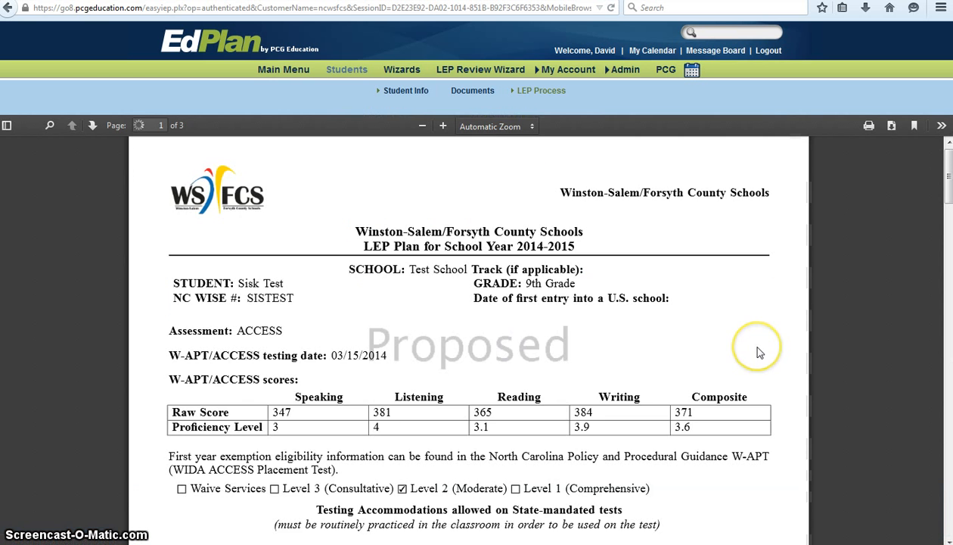
# Review the draft PDF's ACCESS scores, composite 371, and Level 2 (Moderate) service.
pyautogui.scroll(-2, 660, 312)
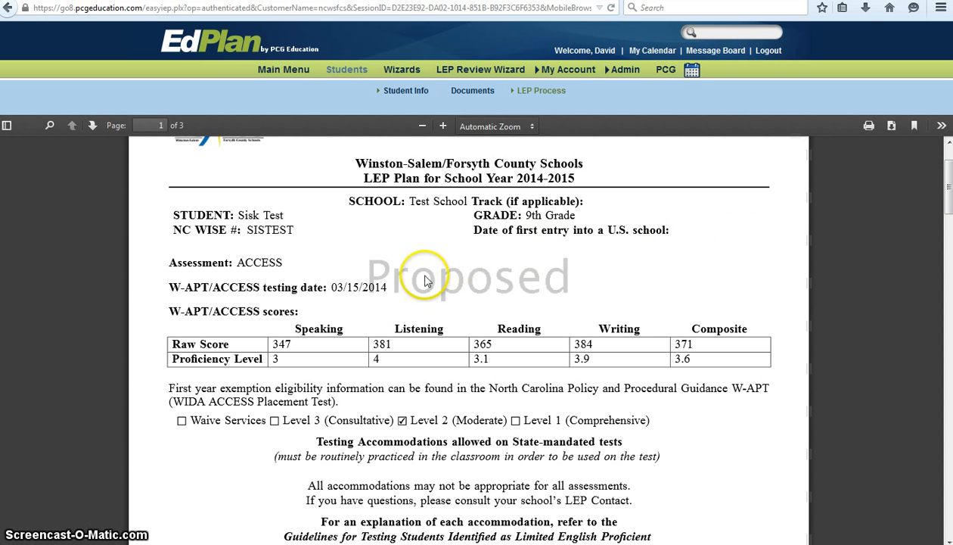
pyautogui.scroll(-1, 379, 292)
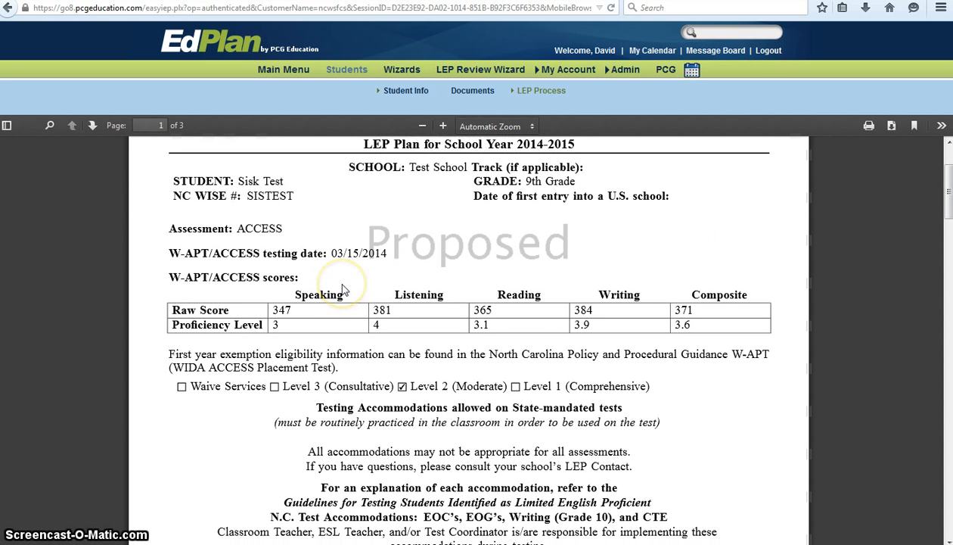
pyautogui.scroll(-3, 343, 289)
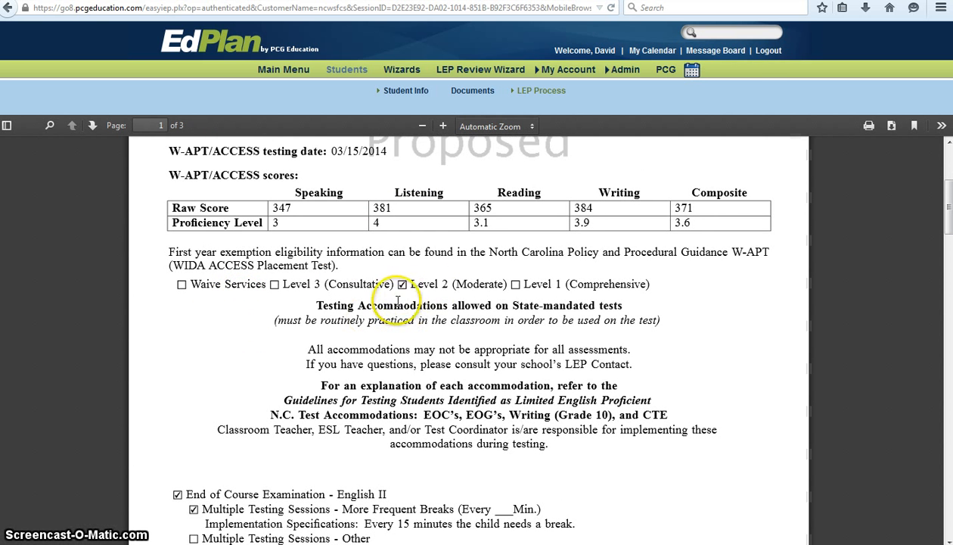
pyautogui.scroll(-1, 271, 326)
pyautogui.scroll(-3, 273, 329)
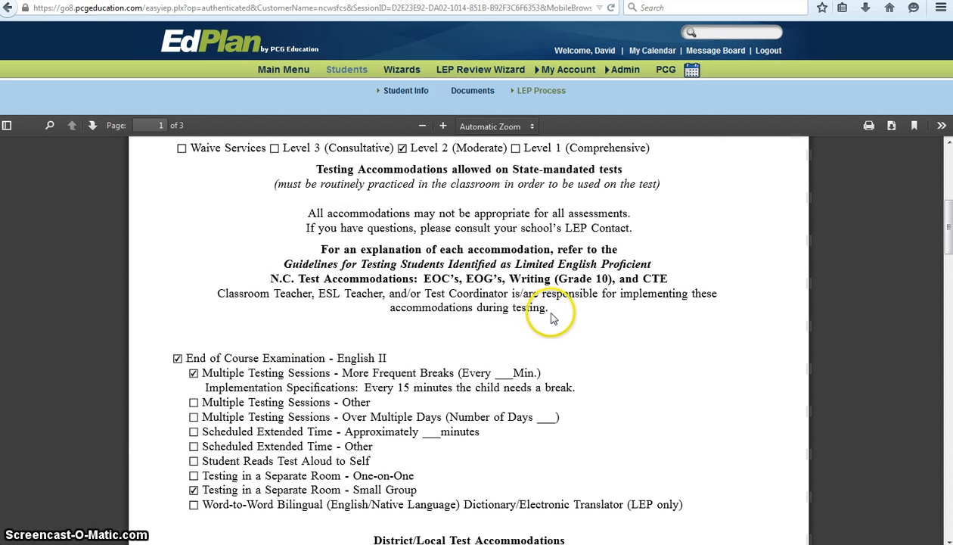
pyautogui.scroll(-2, 554, 318)
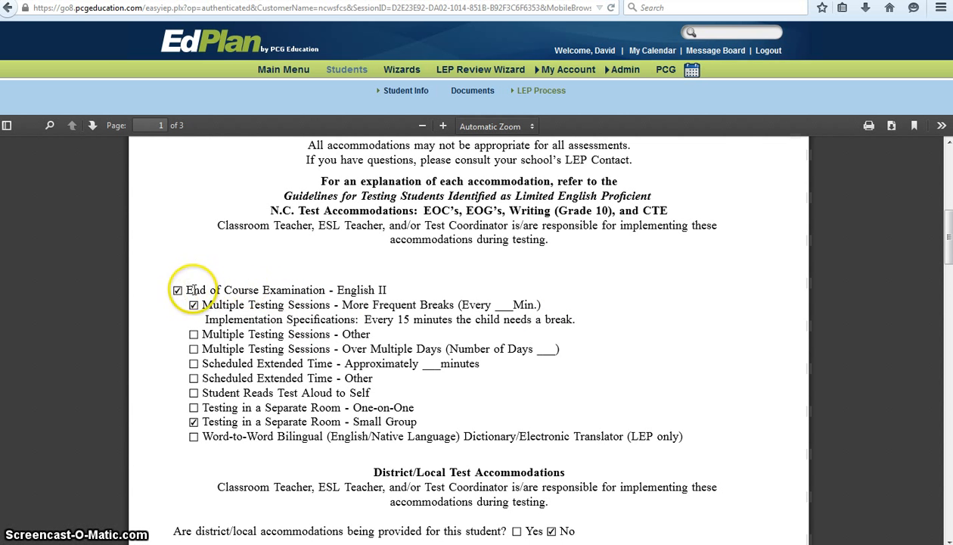
pyautogui.scroll(-1, 378, 290)
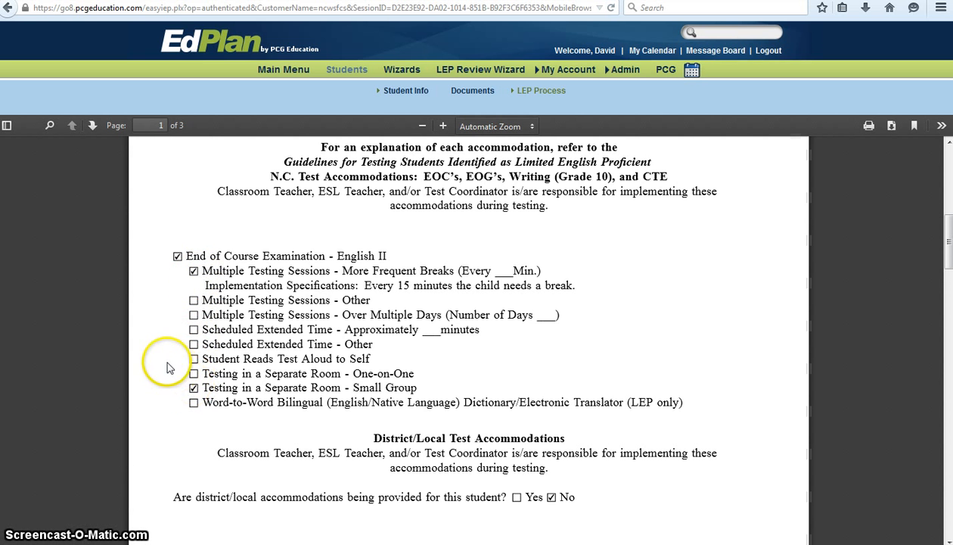
pyautogui.scroll(-2, 163, 364)
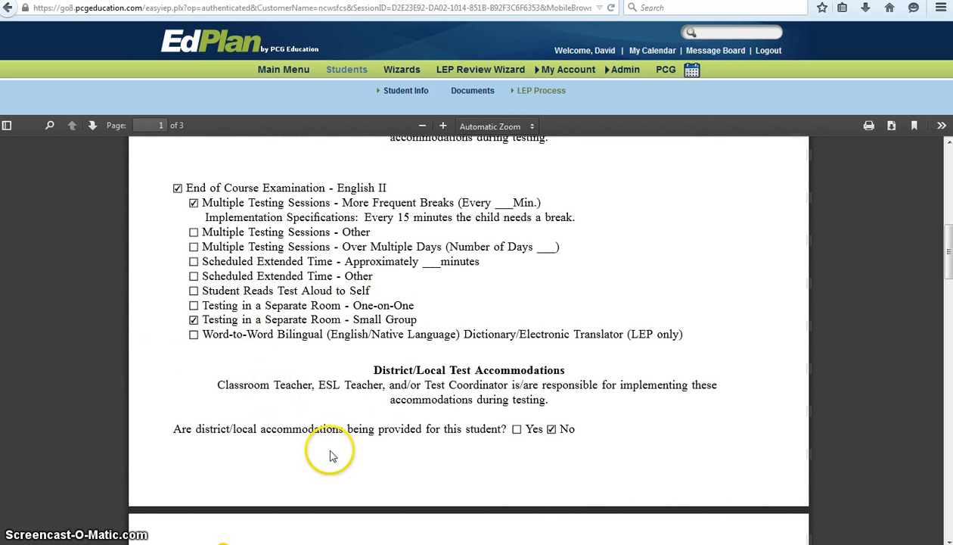
# Check the English II accommodations in the draft, then return to the LEP Process page.
pyautogui.click(602, 385)
pyautogui.scroll(-5, 602, 386)
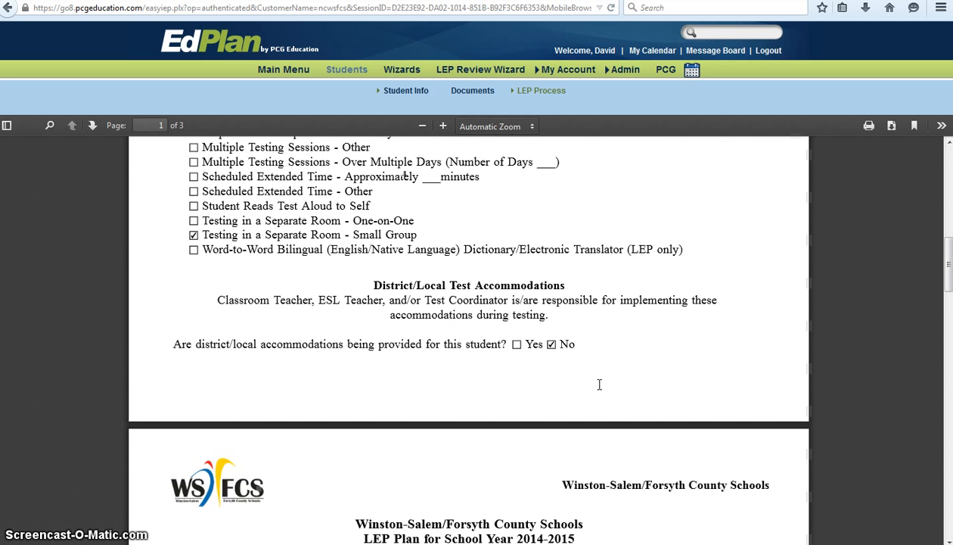
pyautogui.scroll(-3, 600, 388)
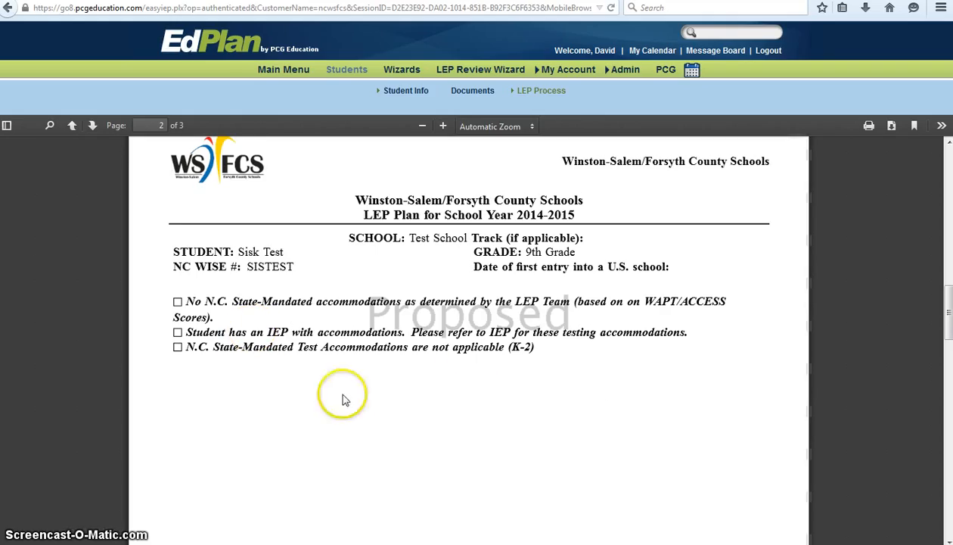
pyautogui.scroll(-2, 596, 416)
pyautogui.scroll(12, 596, 416)
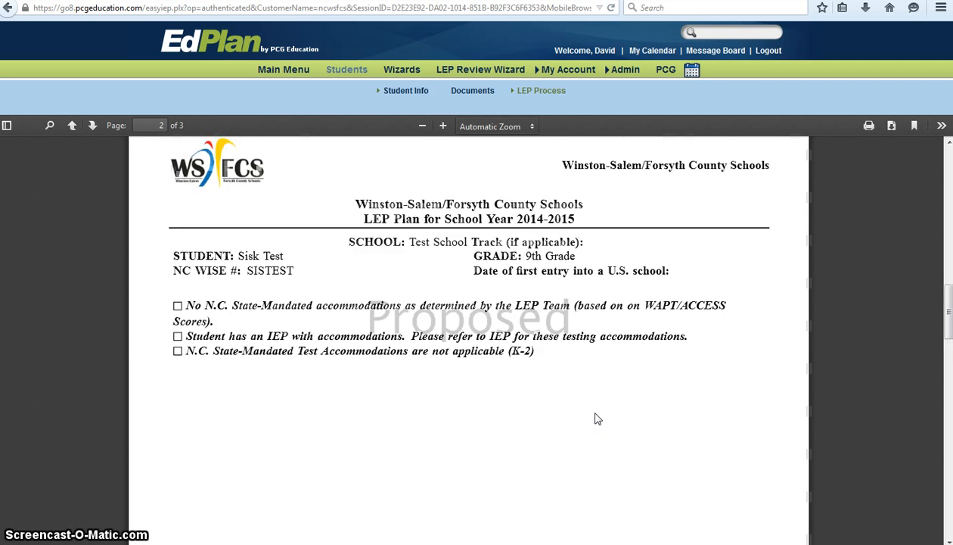
pyautogui.scroll(3, 596, 416)
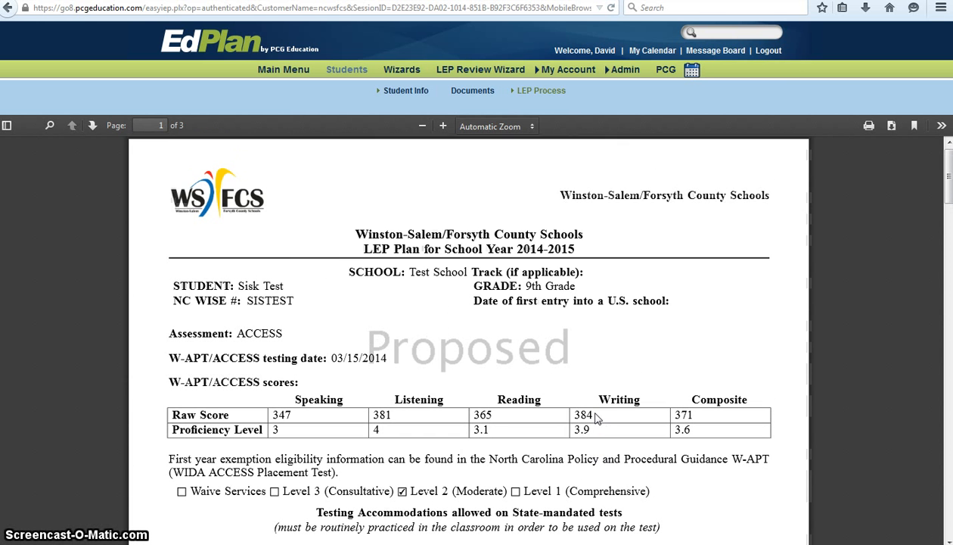
pyautogui.click(542, 90)
pyautogui.click(549, 109)
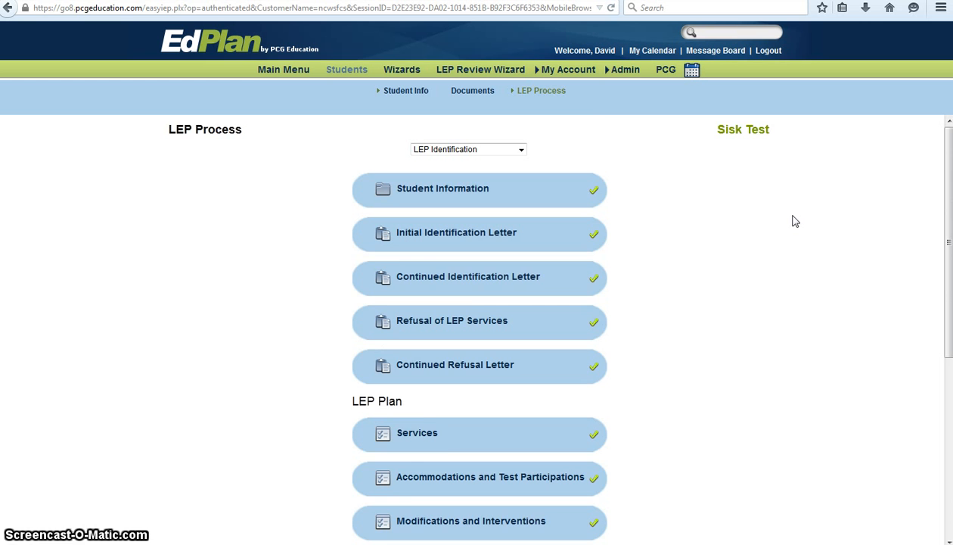
# From the LEP Plan step, create the Final LEP Plan dated 03/25/2015.
pyautogui.click(773, 250)
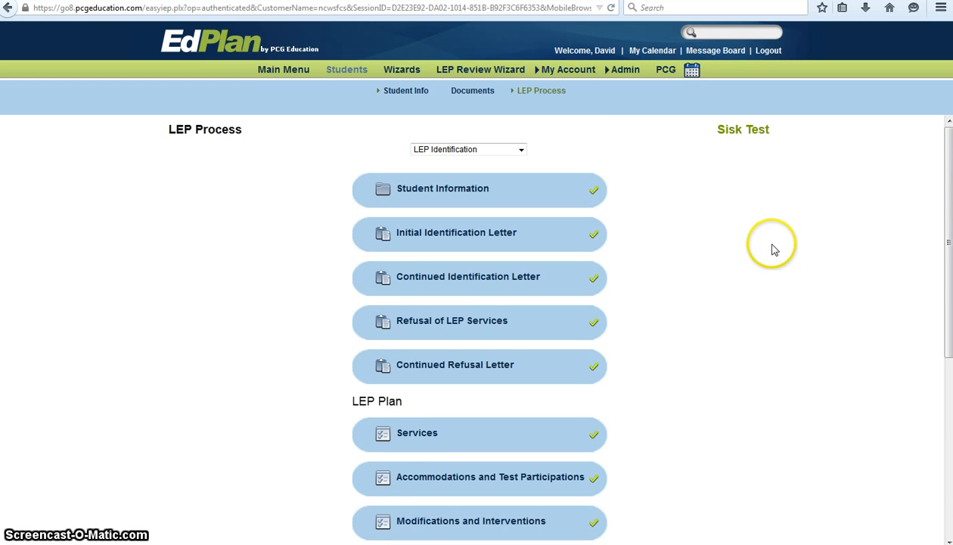
pyautogui.scroll(-2, 773, 263)
pyautogui.scroll(-2, 772, 263)
pyautogui.click(425, 262)
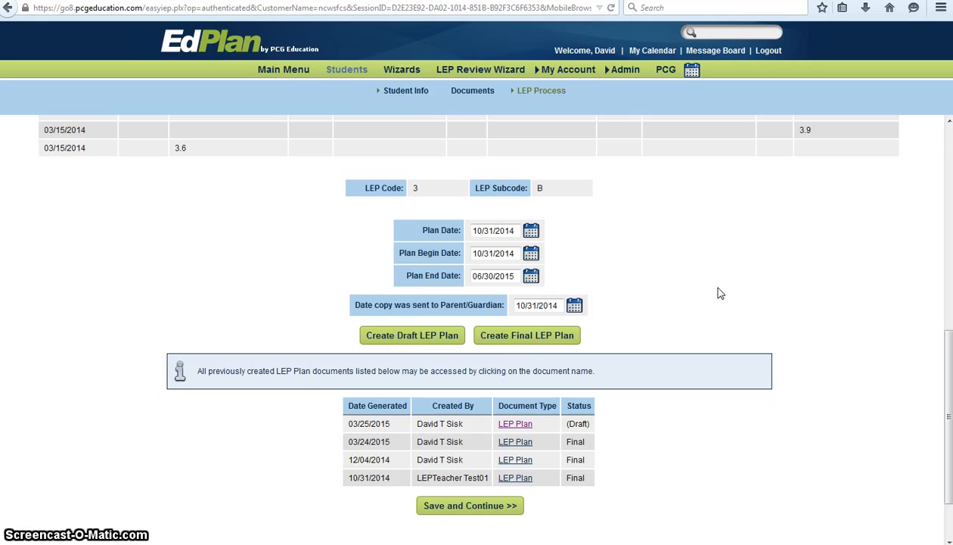
pyautogui.click(542, 335)
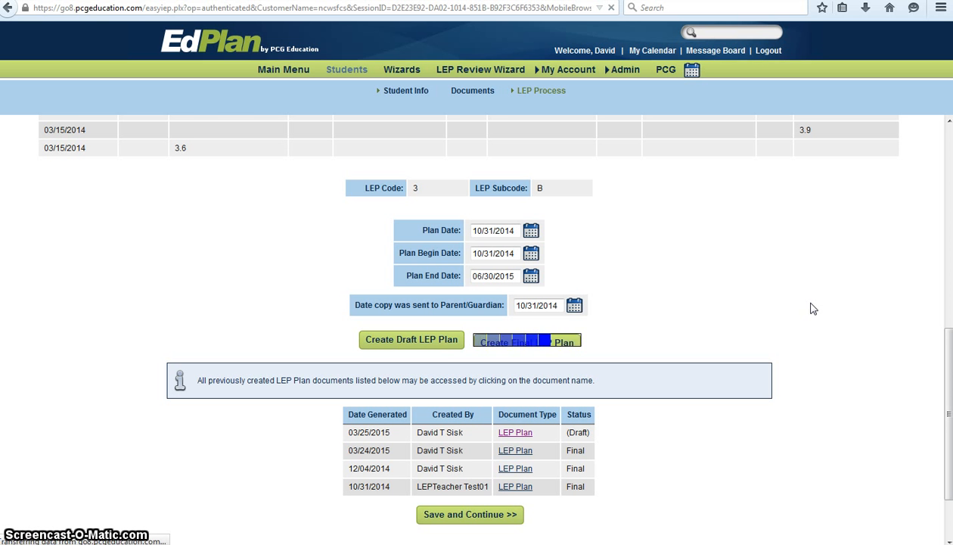
pyautogui.scroll(-7, 811, 310)
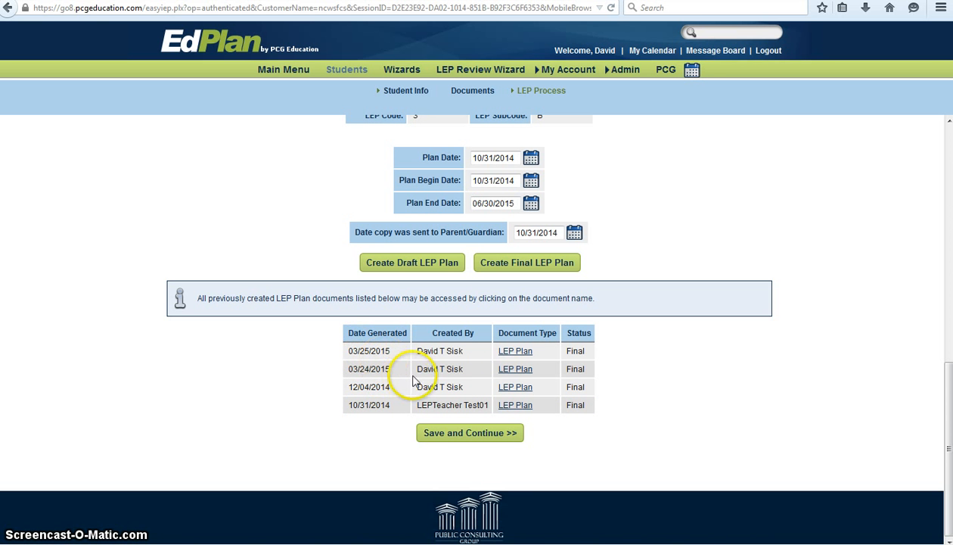
# Open the finalized 03/25/2015 LEP Plan PDF, look through it, and bring up printing.
pyautogui.click(515, 351)
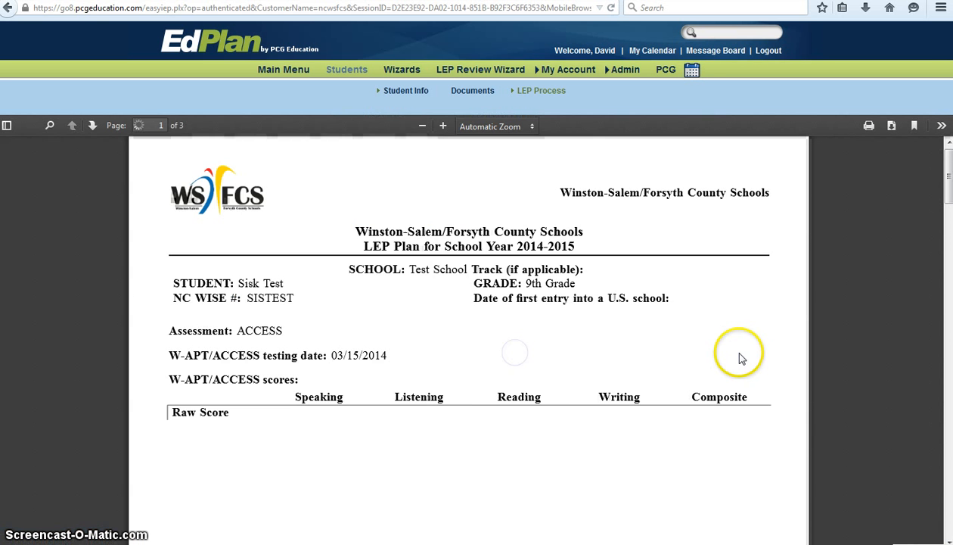
pyautogui.scroll(-3, 677, 292)
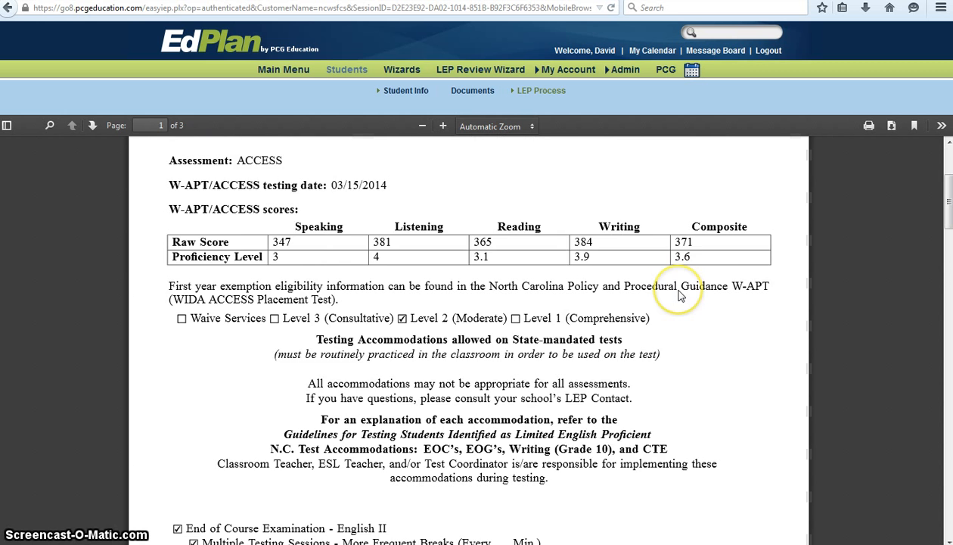
pyautogui.scroll(-5, 679, 296)
pyautogui.scroll(6, 679, 295)
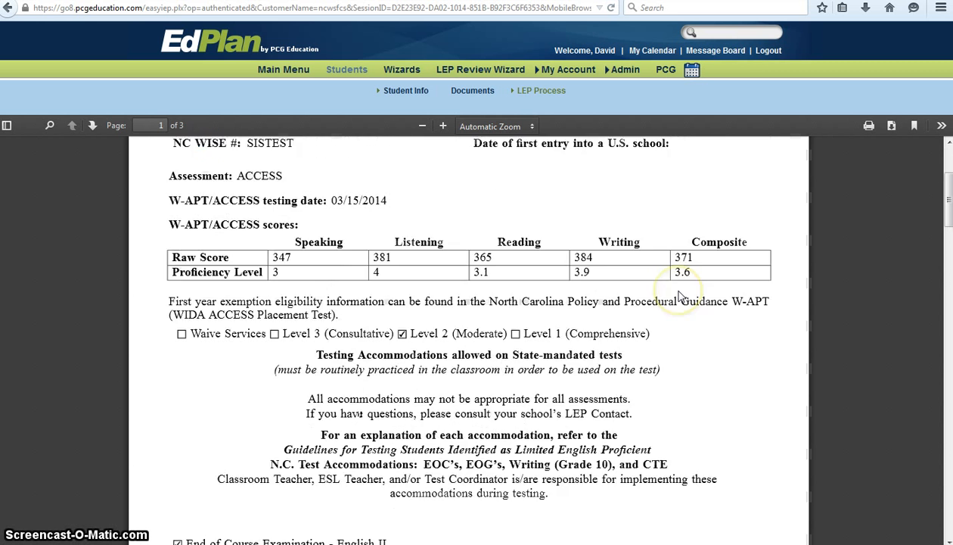
pyautogui.scroll(2, 679, 295)
pyautogui.scroll(-1, 679, 296)
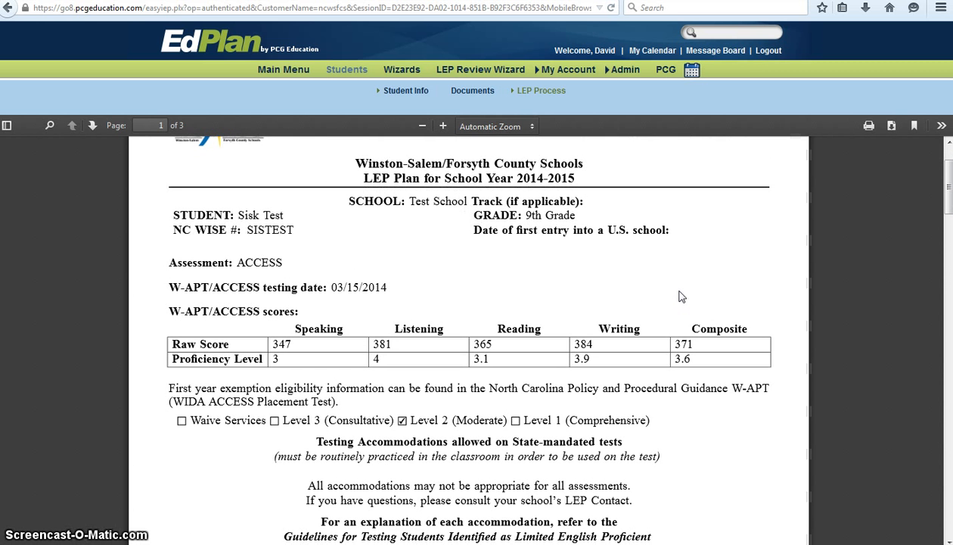
pyautogui.click(860, 115)
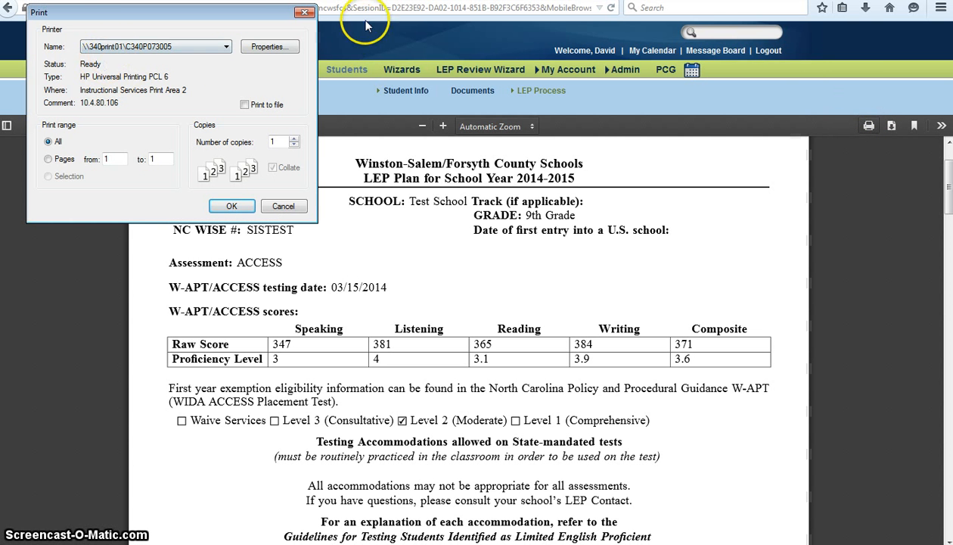
# Cancel printing and download the final LEP Plan PDF, opening it in Adobe Reader.
pyautogui.click(305, 14)
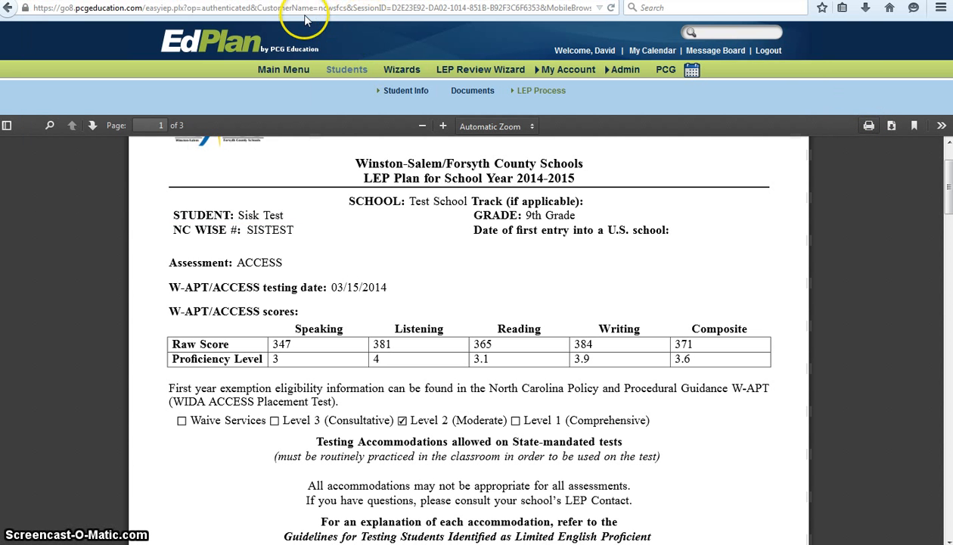
pyautogui.click(893, 127)
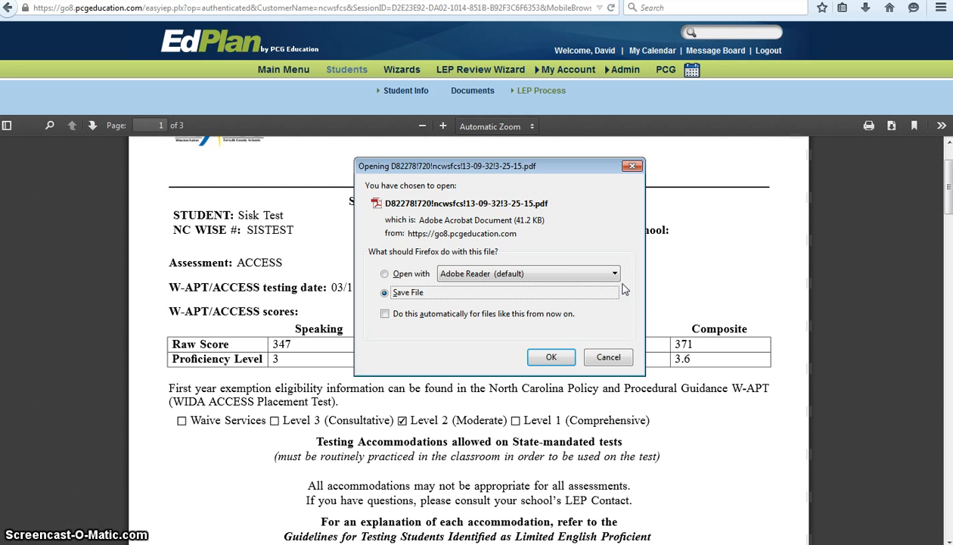
pyautogui.click(385, 273)
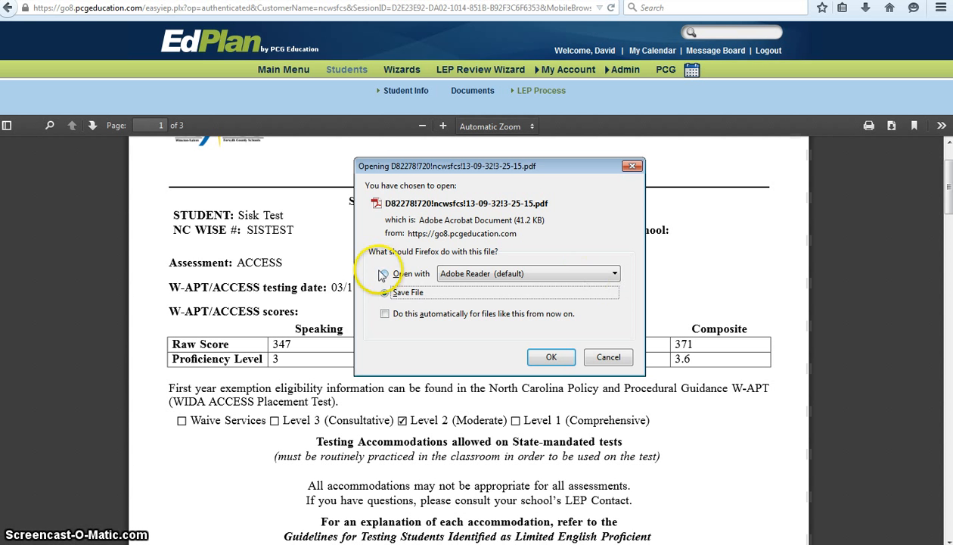
pyautogui.click(550, 359)
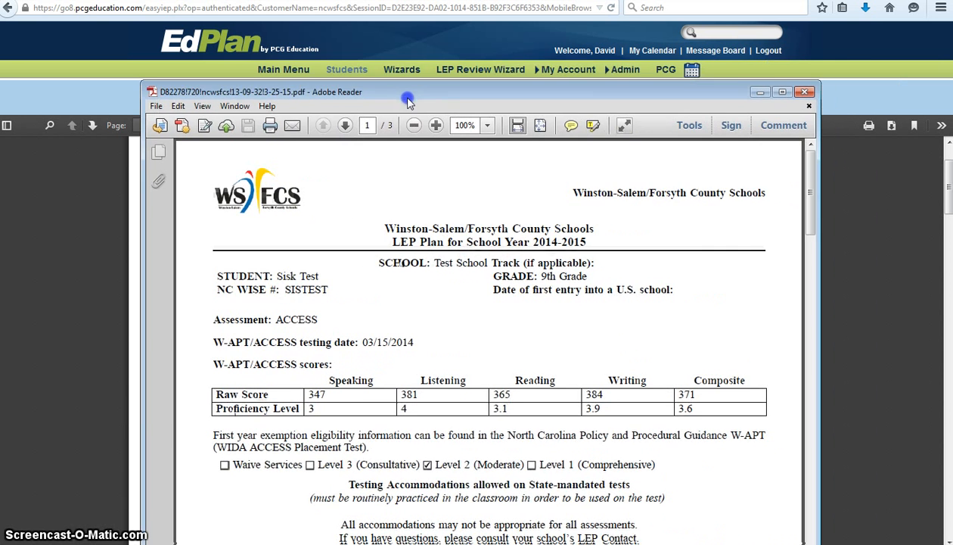
pyautogui.moveTo(405, 94); pyautogui.dragTo(393, 24)
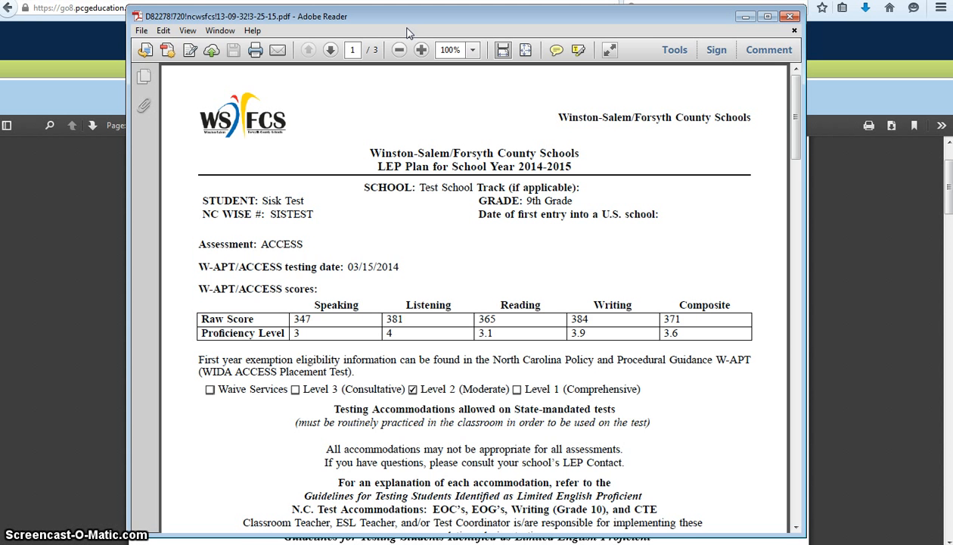
# Close the Adobe Reader copy and scroll the in-browser LEP Plan PDF back to the top.
pyautogui.click(793, 16)
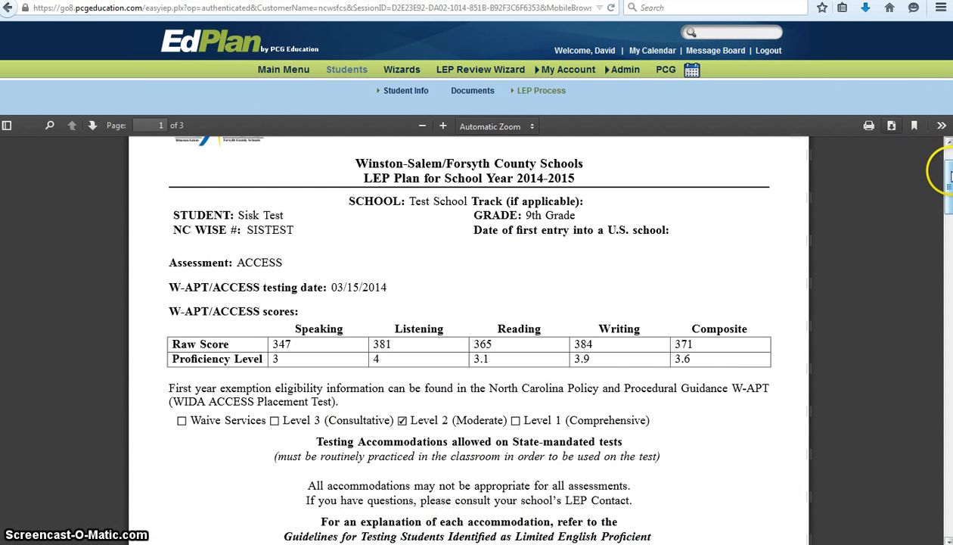
pyautogui.moveTo(949, 177); pyautogui.dragTo(947, 218)
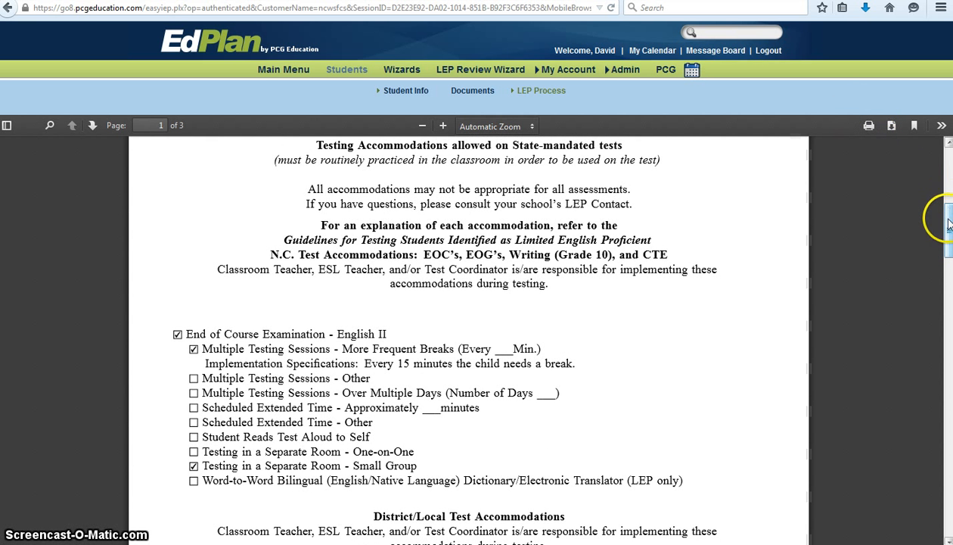
pyautogui.moveTo(949, 227); pyautogui.dragTo(937, 123)
pyautogui.moveTo(538, 92)
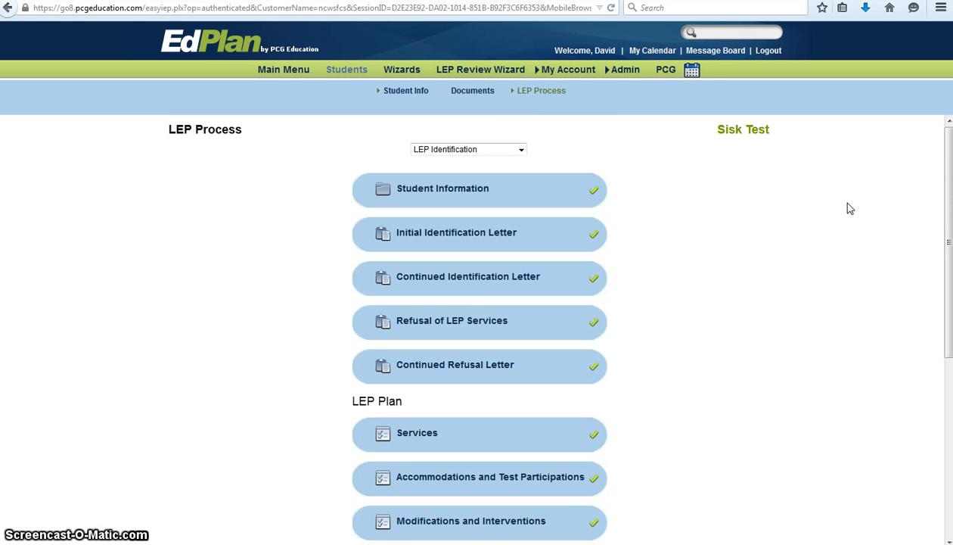
pyautogui.scroll(-3, 847, 206)
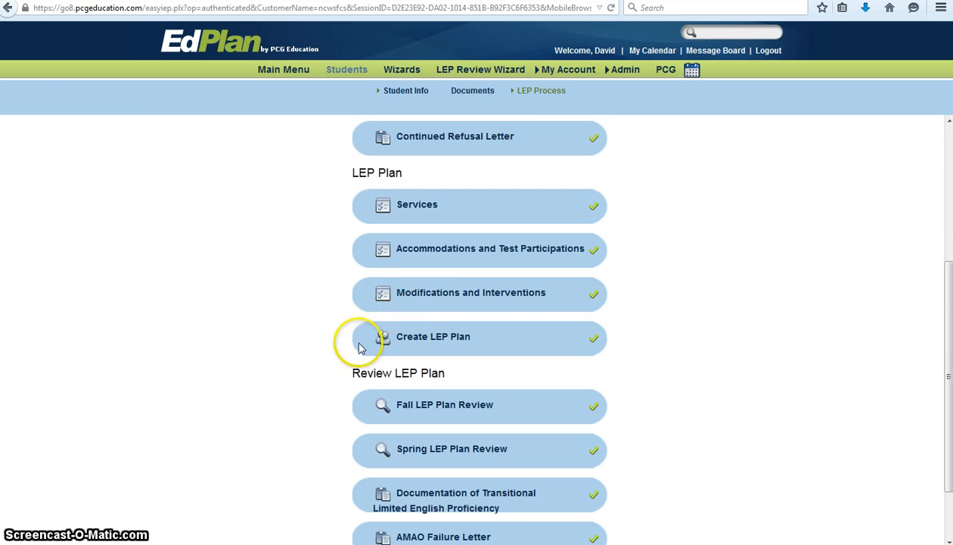
pyautogui.click(464, 354)
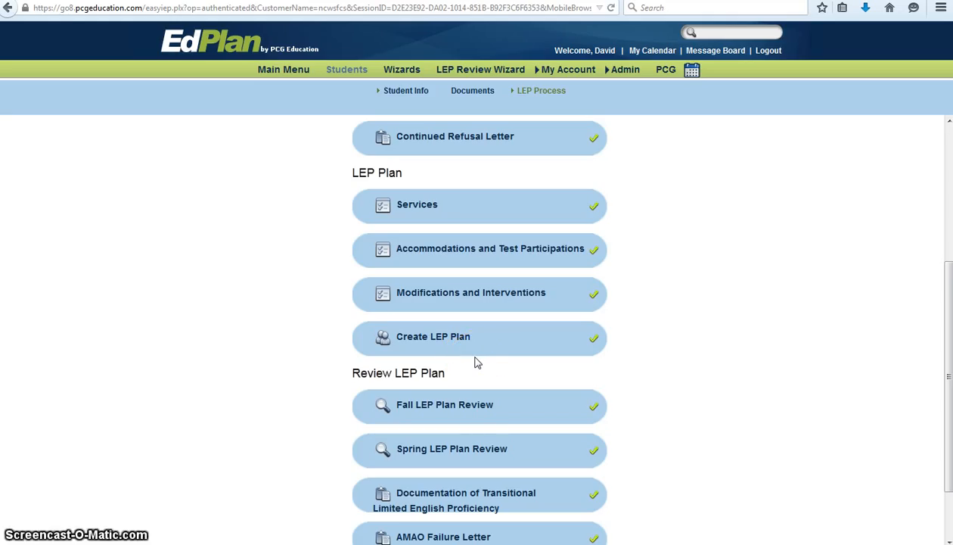
# Open the student's Documents page and scroll through the available documents.
pyautogui.click(469, 90)
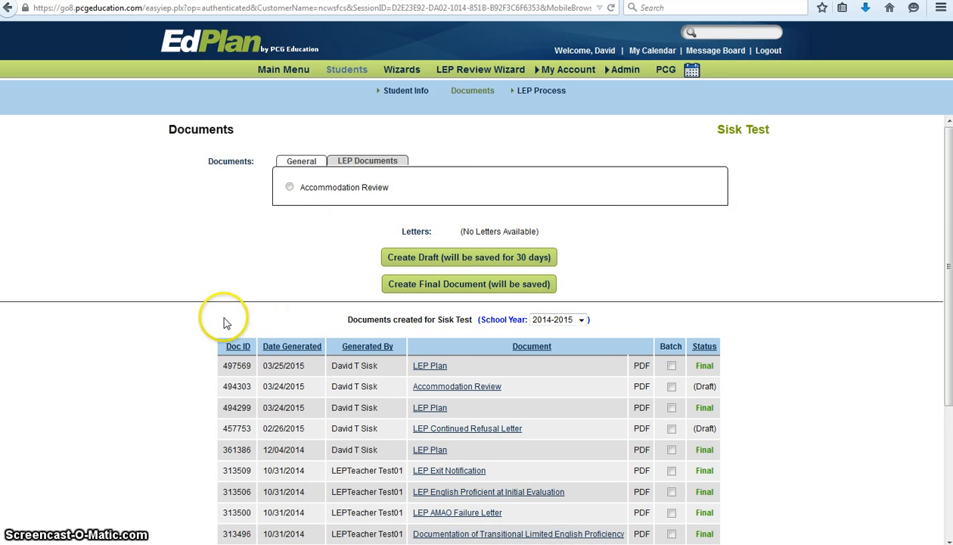
pyautogui.scroll(-2, 227, 329)
pyautogui.scroll(2, 237, 325)
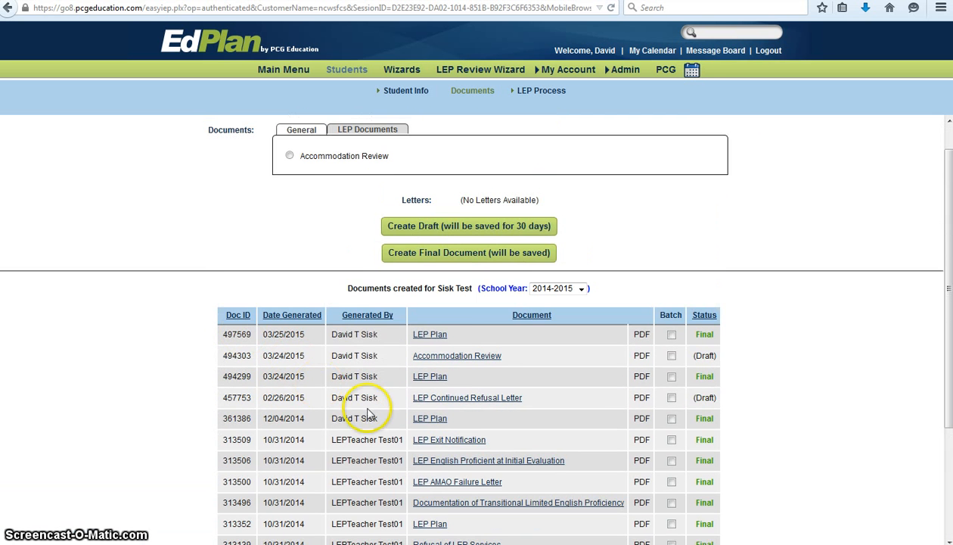
pyautogui.scroll(1, 395, 394)
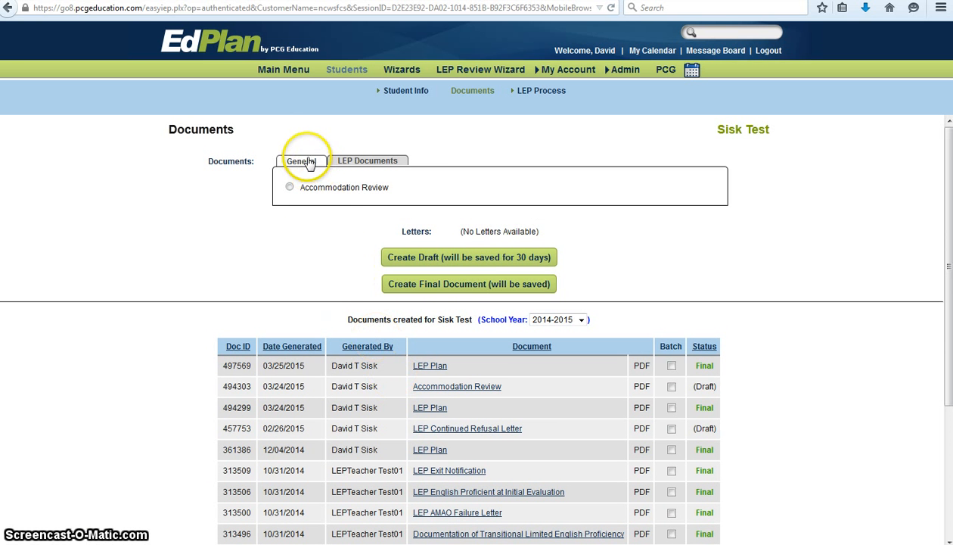
# Check the General document options, then return to LEP and select Accommodation Review.
pyautogui.click(345, 162)
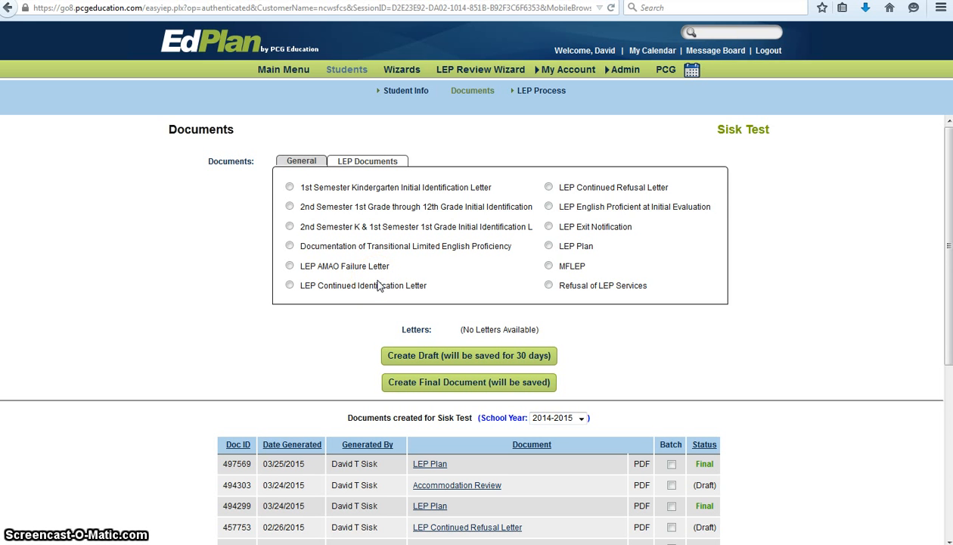
pyautogui.click(353, 285)
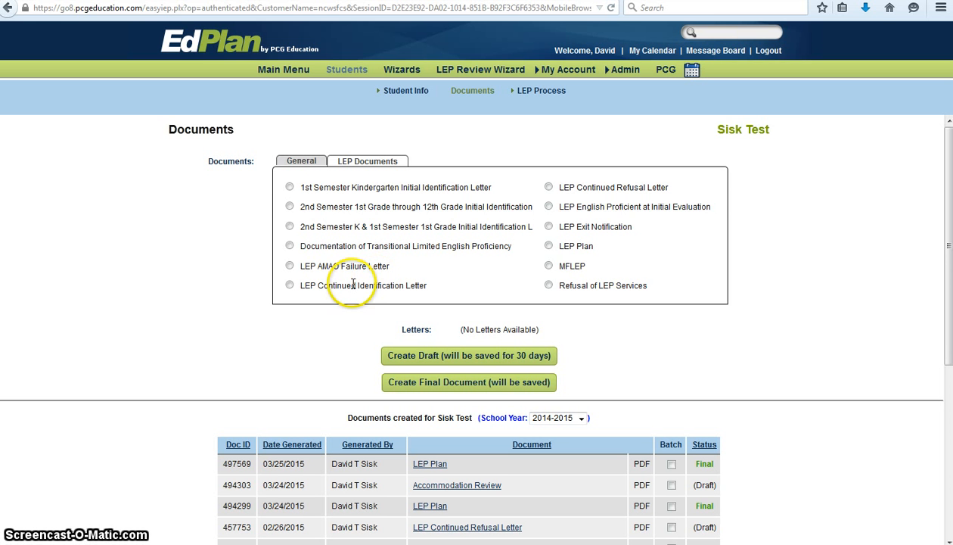
pyautogui.click(301, 164)
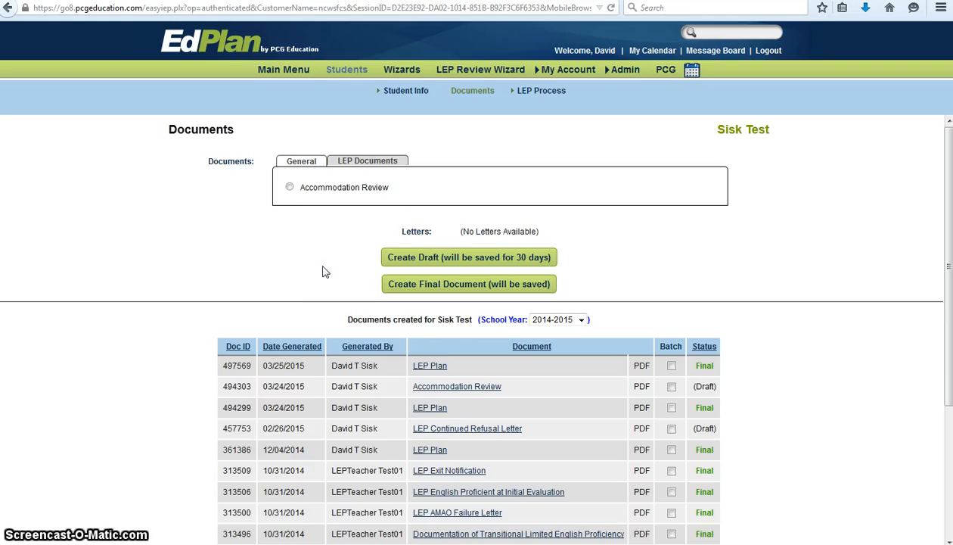
pyautogui.click(289, 188)
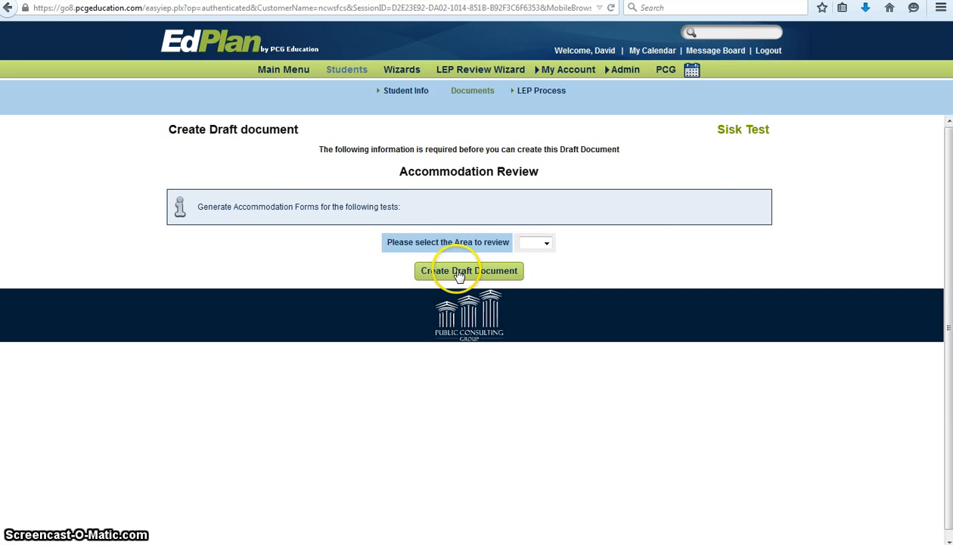
# Generate an LEP Accommodation Review draft for End of Course Examination - English II.
pyautogui.click(545, 243)
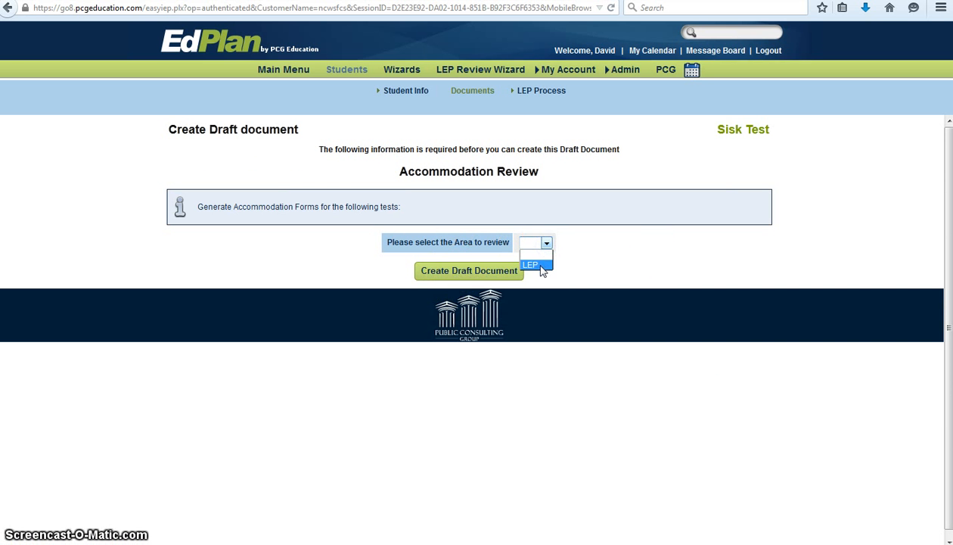
pyautogui.click(537, 254)
pyautogui.click(399, 252)
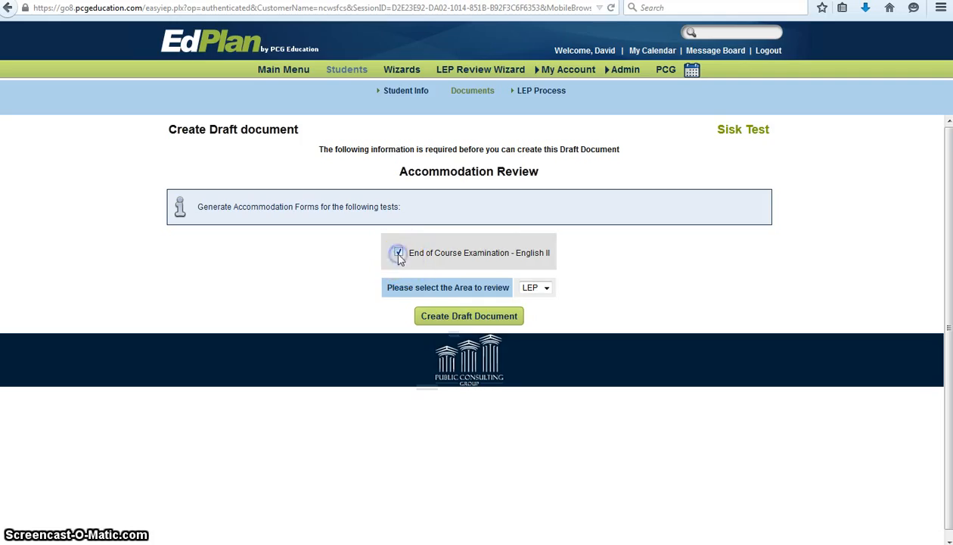
pyautogui.click(465, 322)
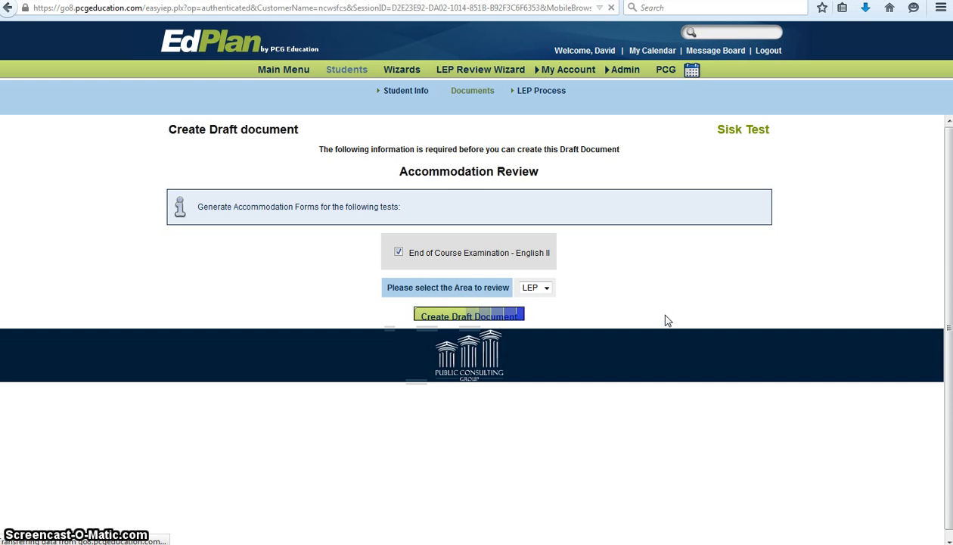
pyautogui.click(507, 202)
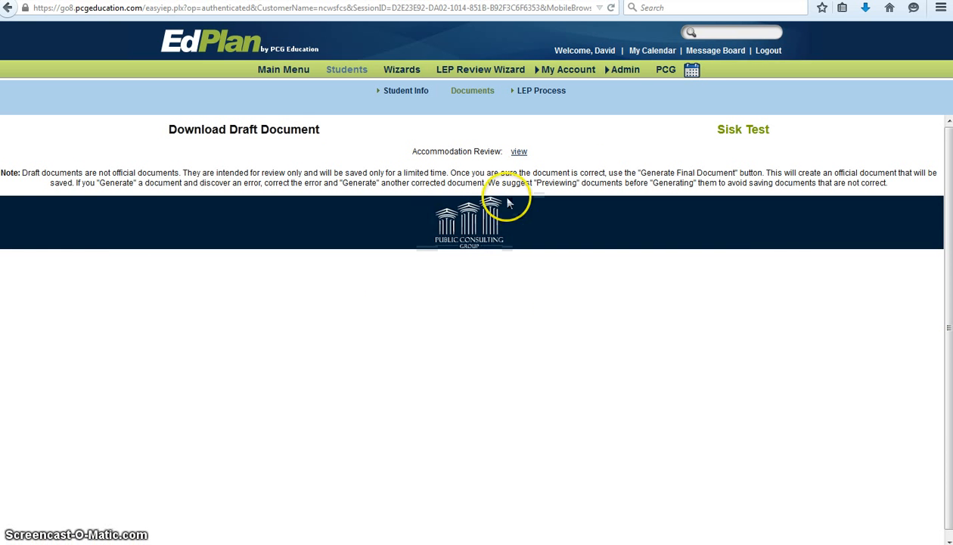
# View the draft Review of Accommodations PDF and review its two checked English II accommodations.
pyautogui.click(520, 152)
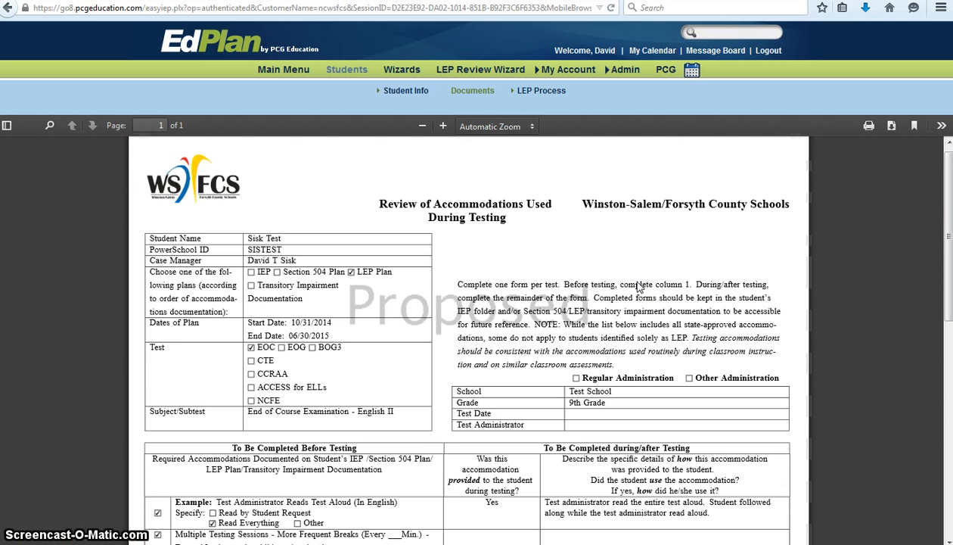
pyautogui.scroll(-1, 638, 286)
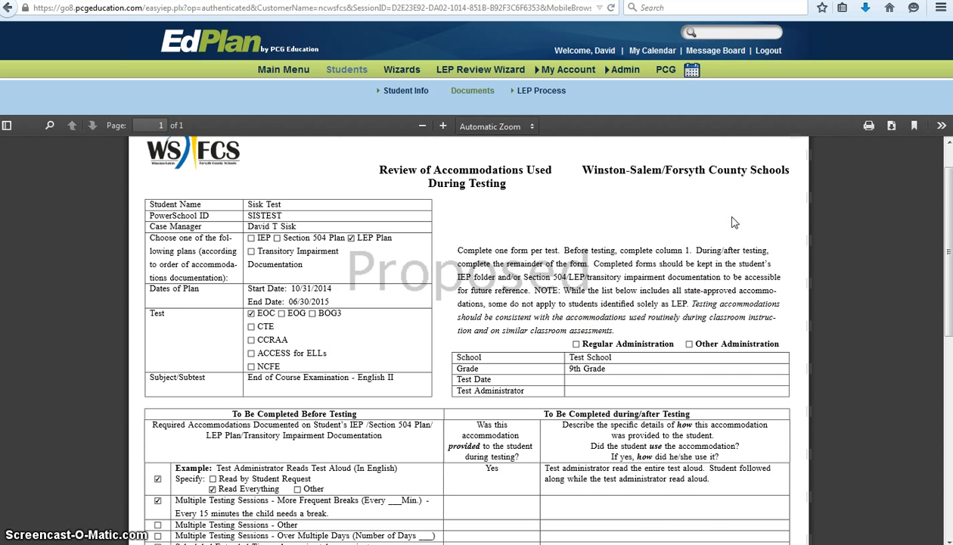
pyautogui.scroll(-3, 732, 221)
pyautogui.scroll(-2, 382, 310)
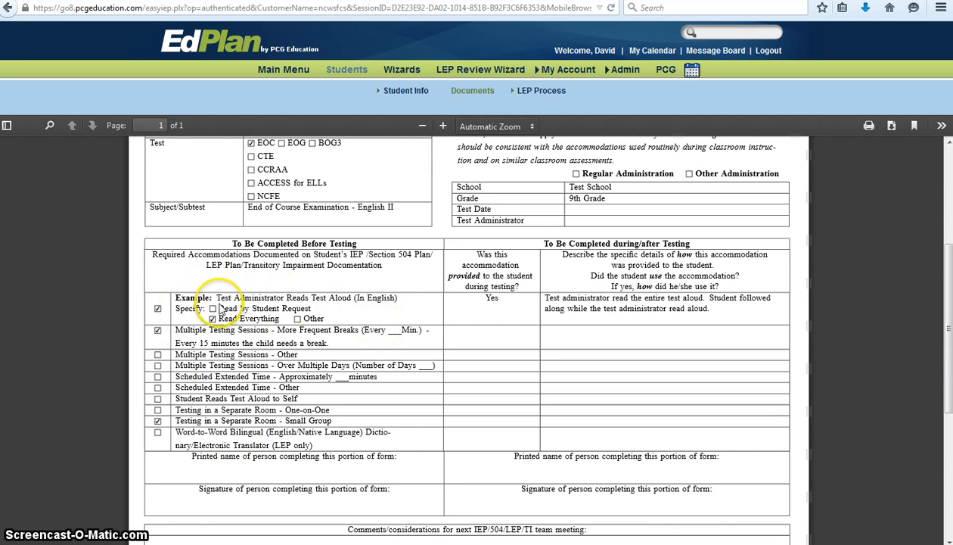
pyautogui.scroll(1, 424, 377)
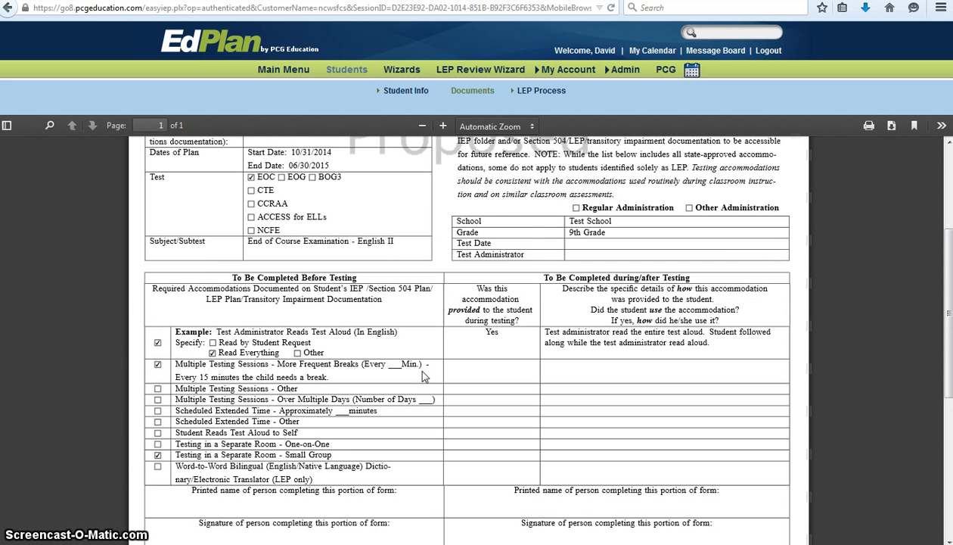
pyautogui.scroll(2, 302, 318)
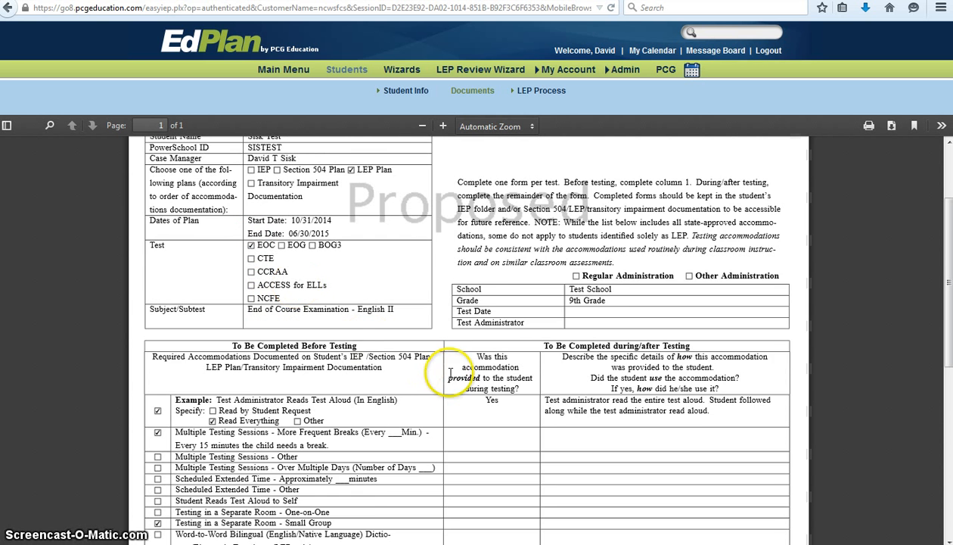
pyautogui.scroll(1, 445, 375)
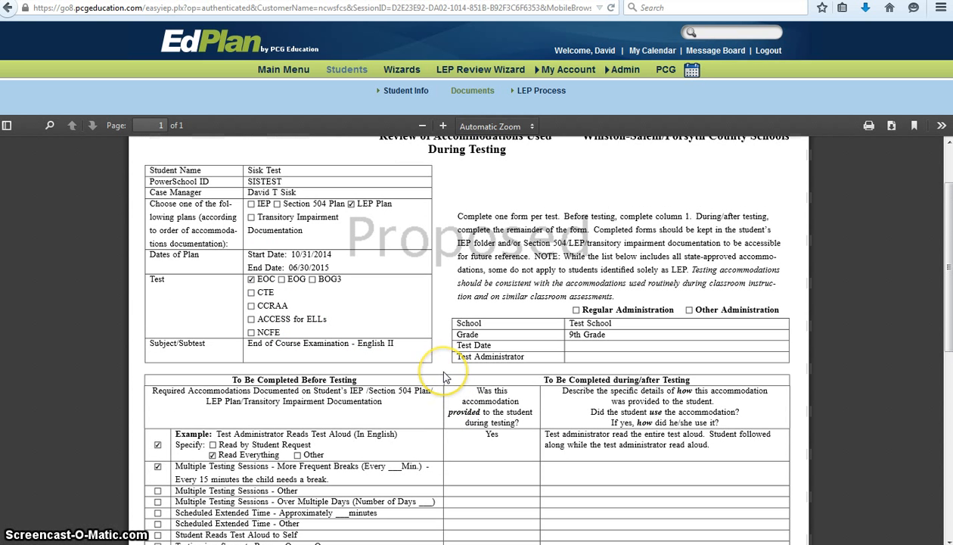
pyautogui.scroll(-1, 446, 379)
pyautogui.scroll(-3, 446, 378)
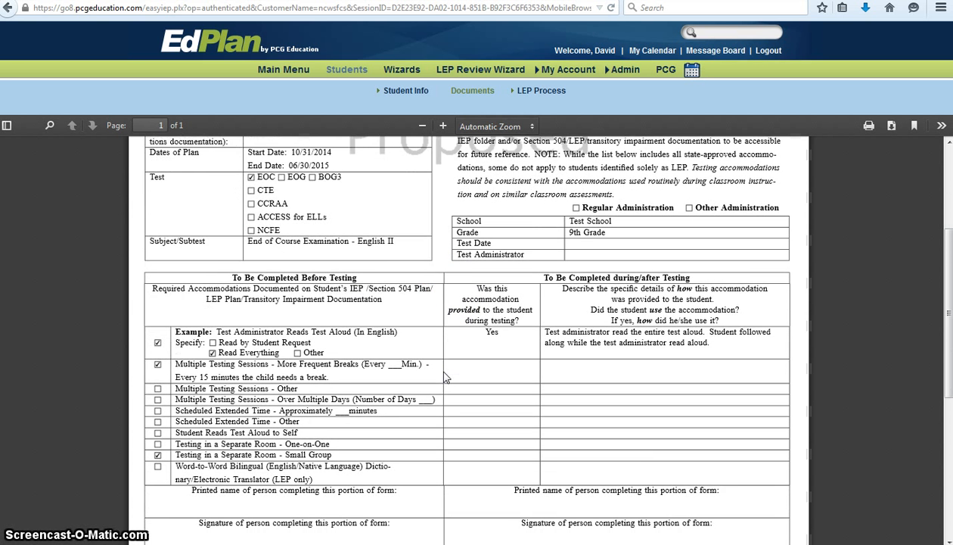
pyautogui.scroll(-2, 447, 378)
pyautogui.scroll(-4, 446, 379)
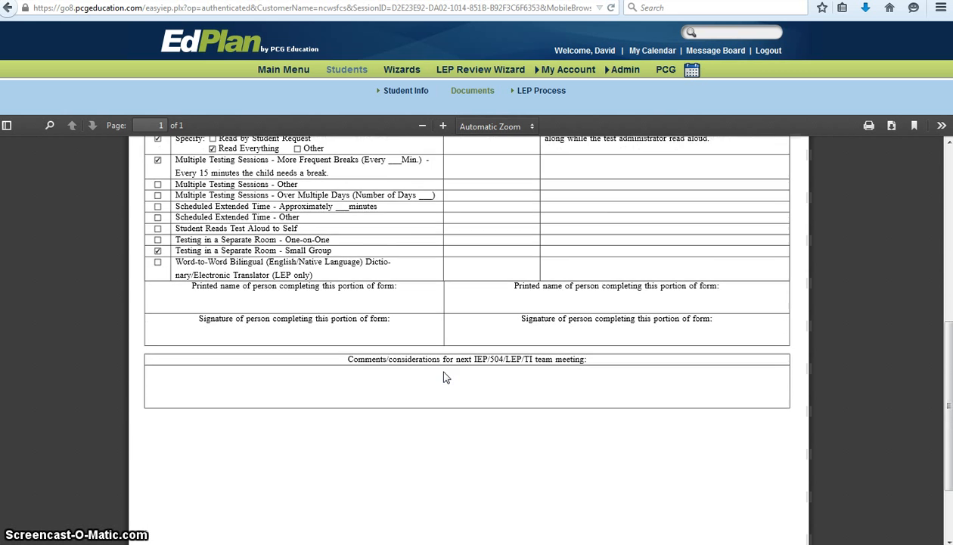
pyautogui.scroll(-3, 447, 377)
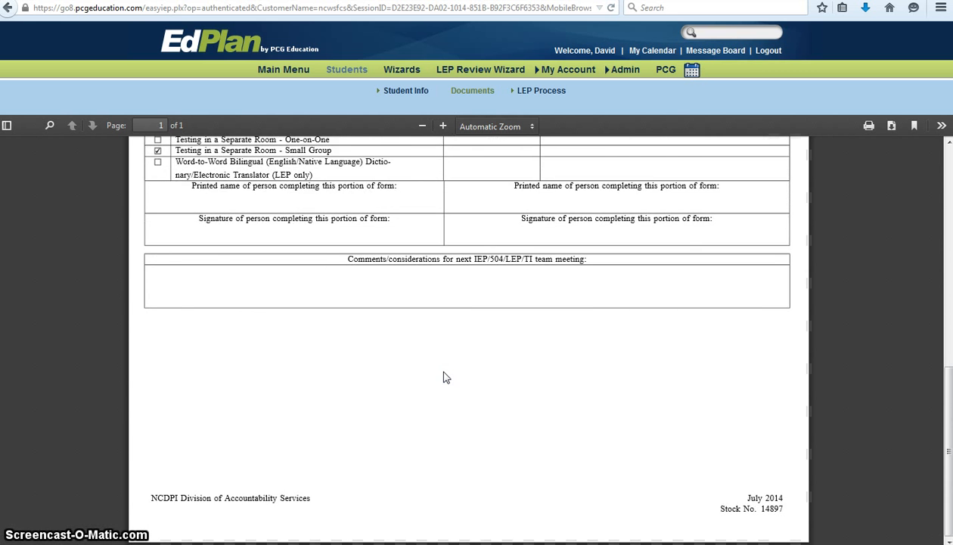
pyautogui.scroll(10, 447, 378)
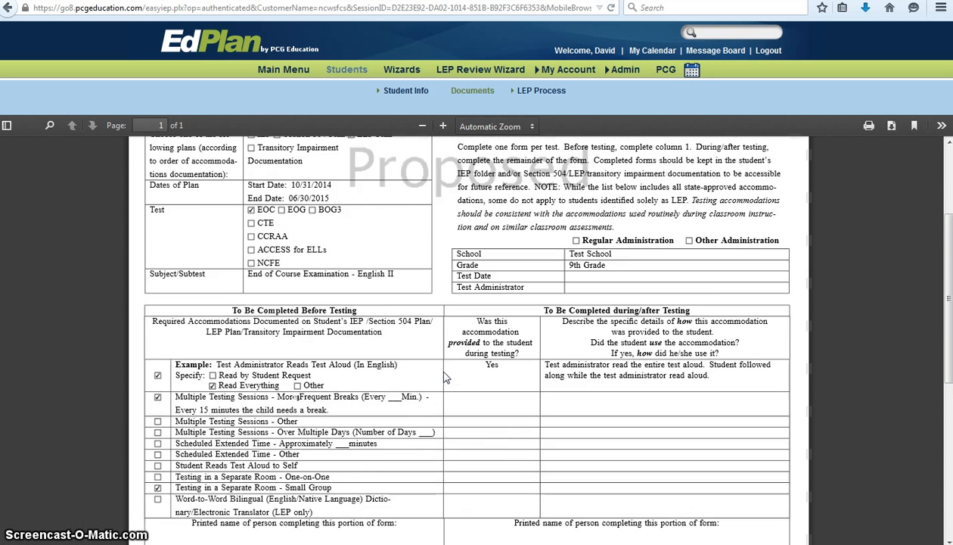
pyautogui.scroll(4, 447, 378)
pyautogui.click(446, 310)
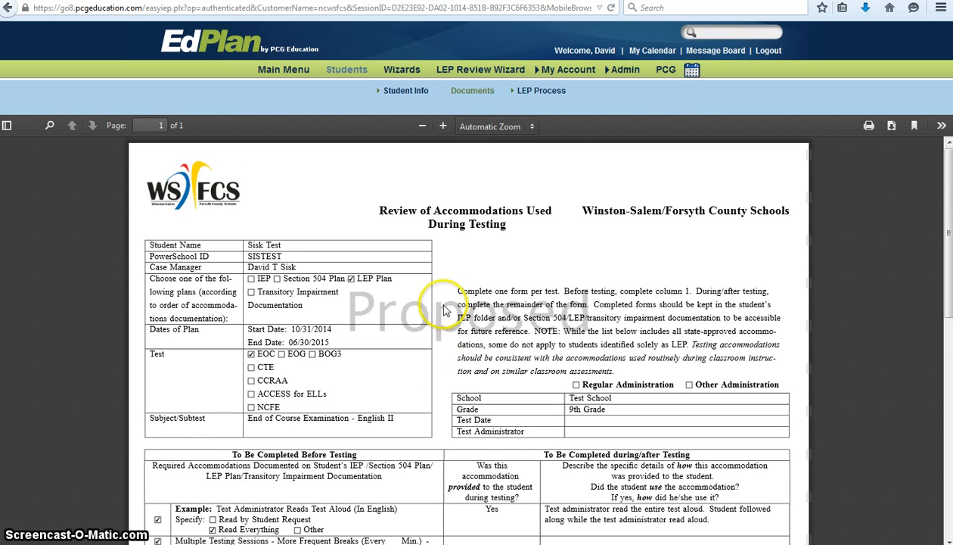